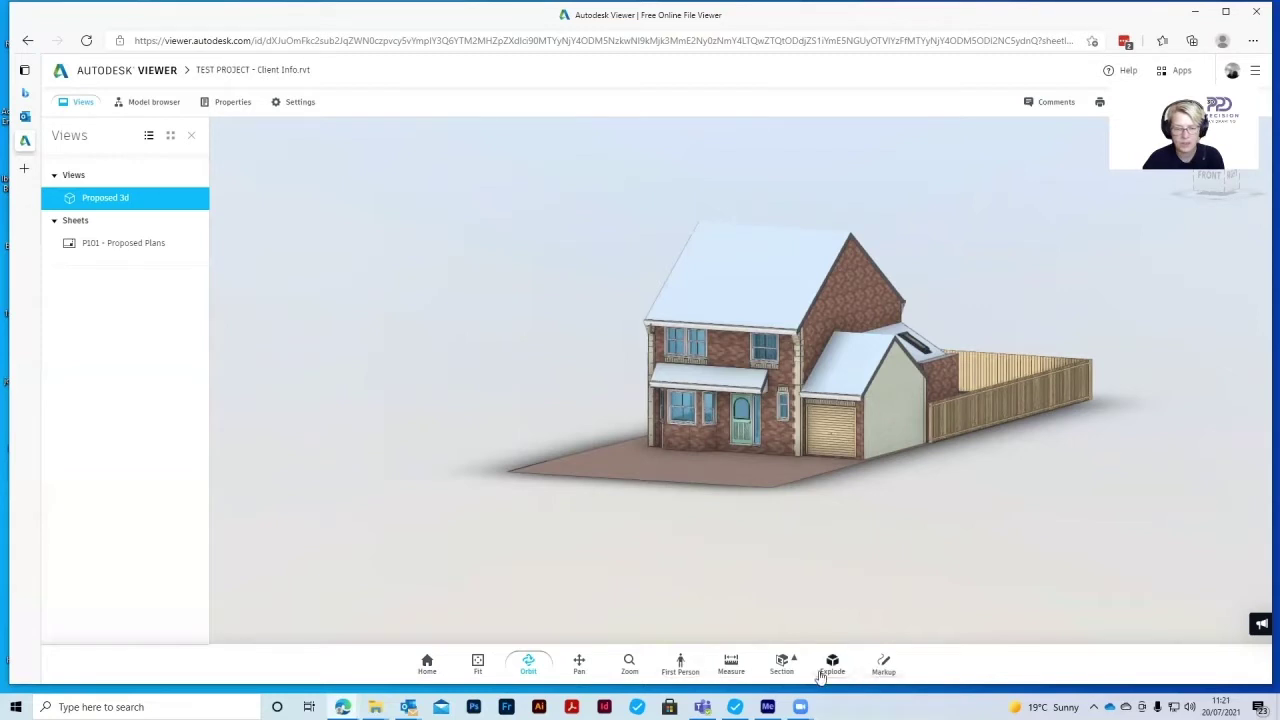
Reset the Proposed 3d model to its home view and orbit round to inspect the rear of the house and garden
{"action": "left_click", "coordinate": [427, 664]}
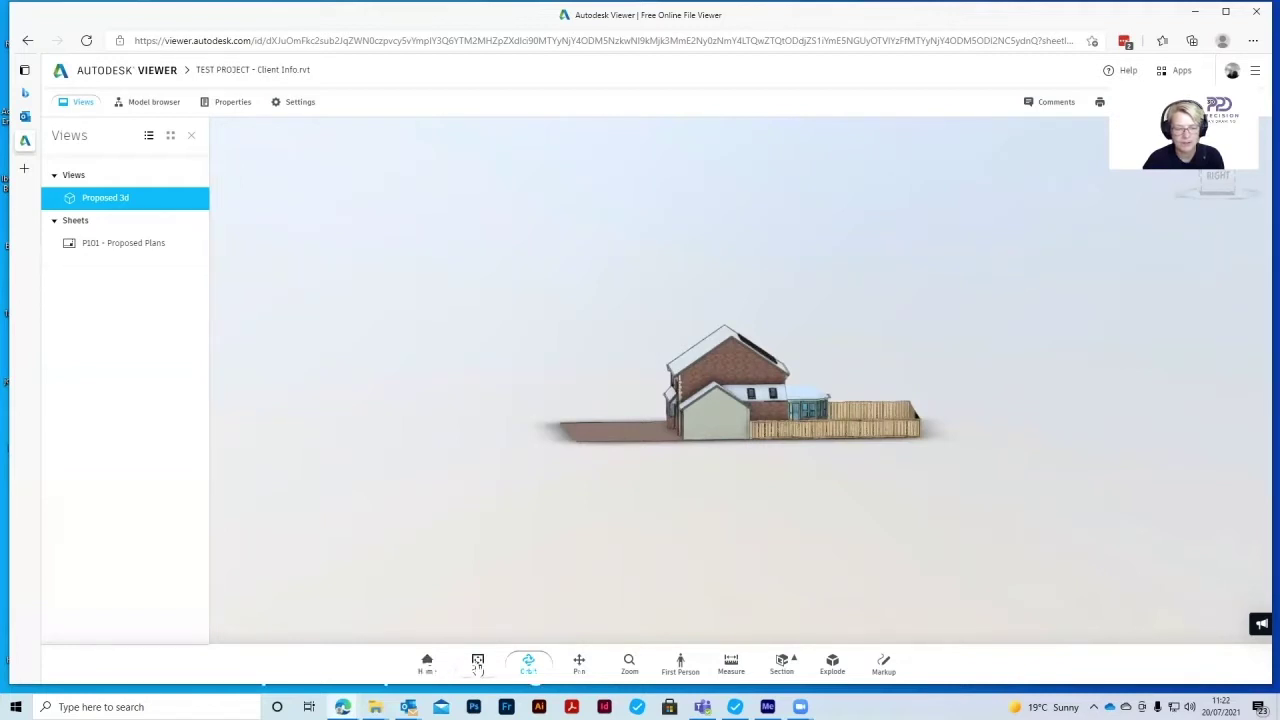
{"action": "scroll", "coordinate": [689, 458], "scroll_direction": "up", "scroll_amount": 5}
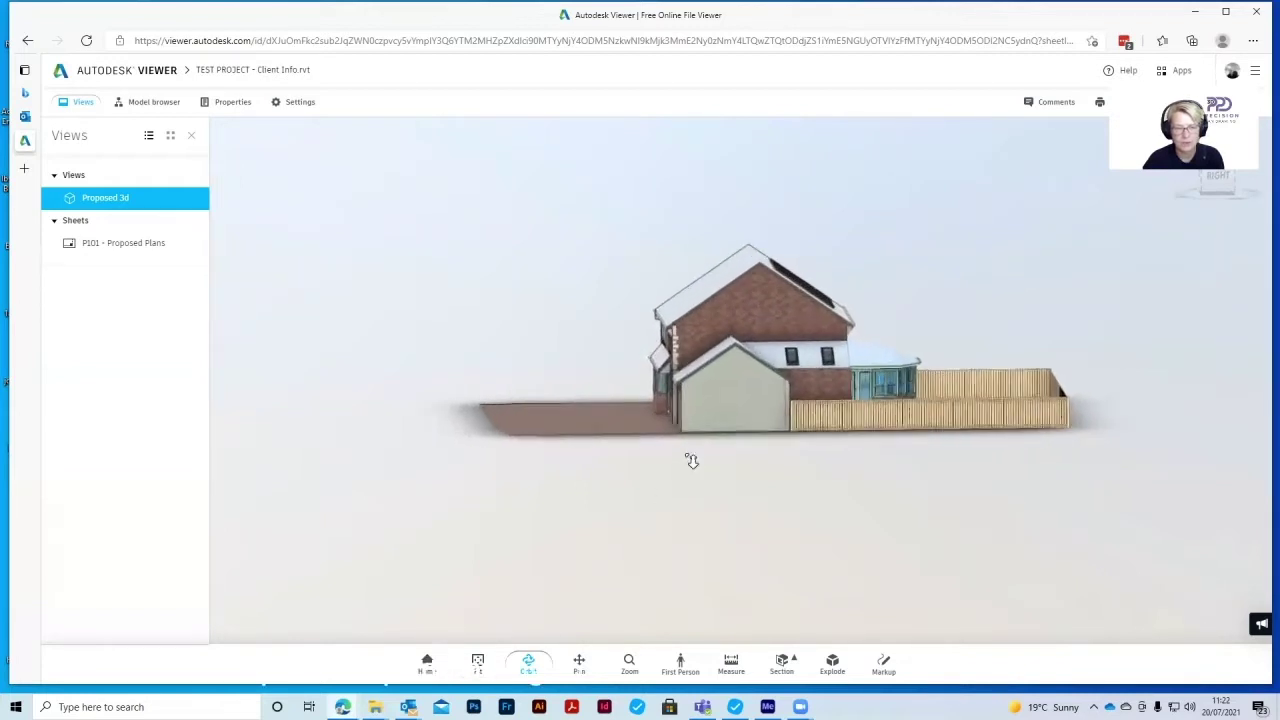
{"action": "left_click", "coordinate": [478, 665]}
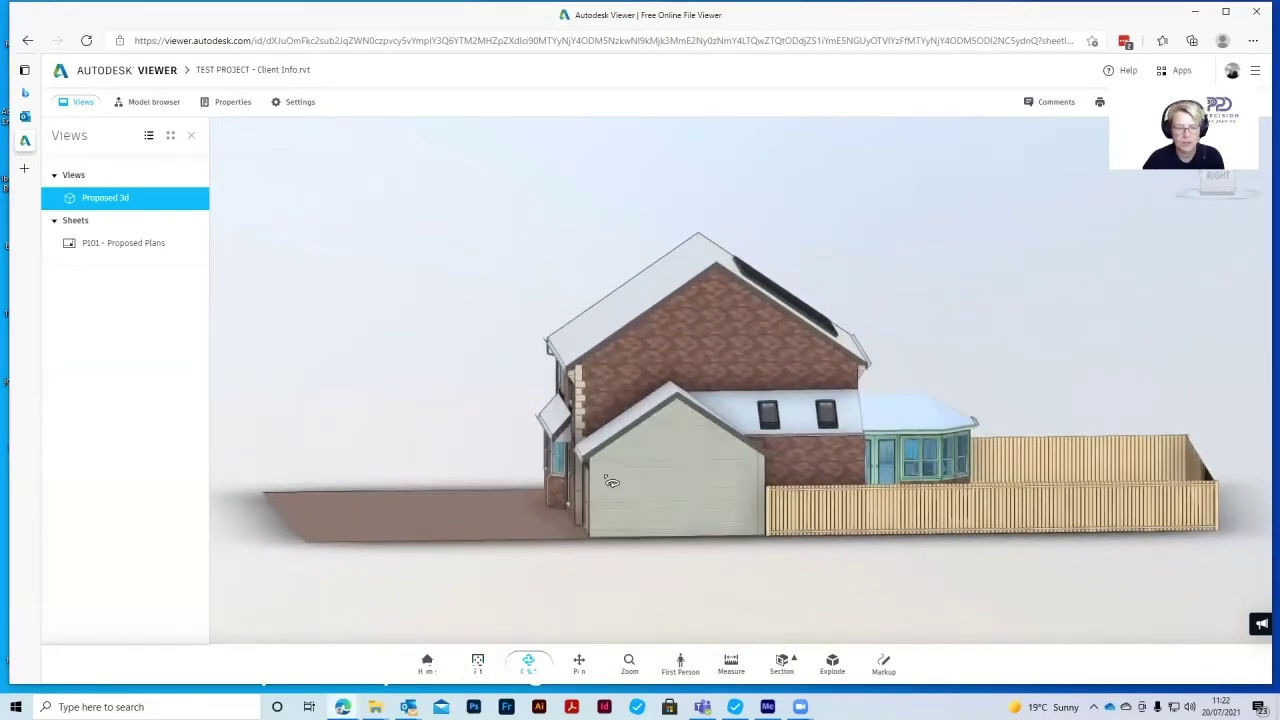
{"action": "left_click", "coordinate": [530, 665]}
{"action": "left_click_drag", "start_coordinate": [552, 462], "coordinate": [650, 455]}
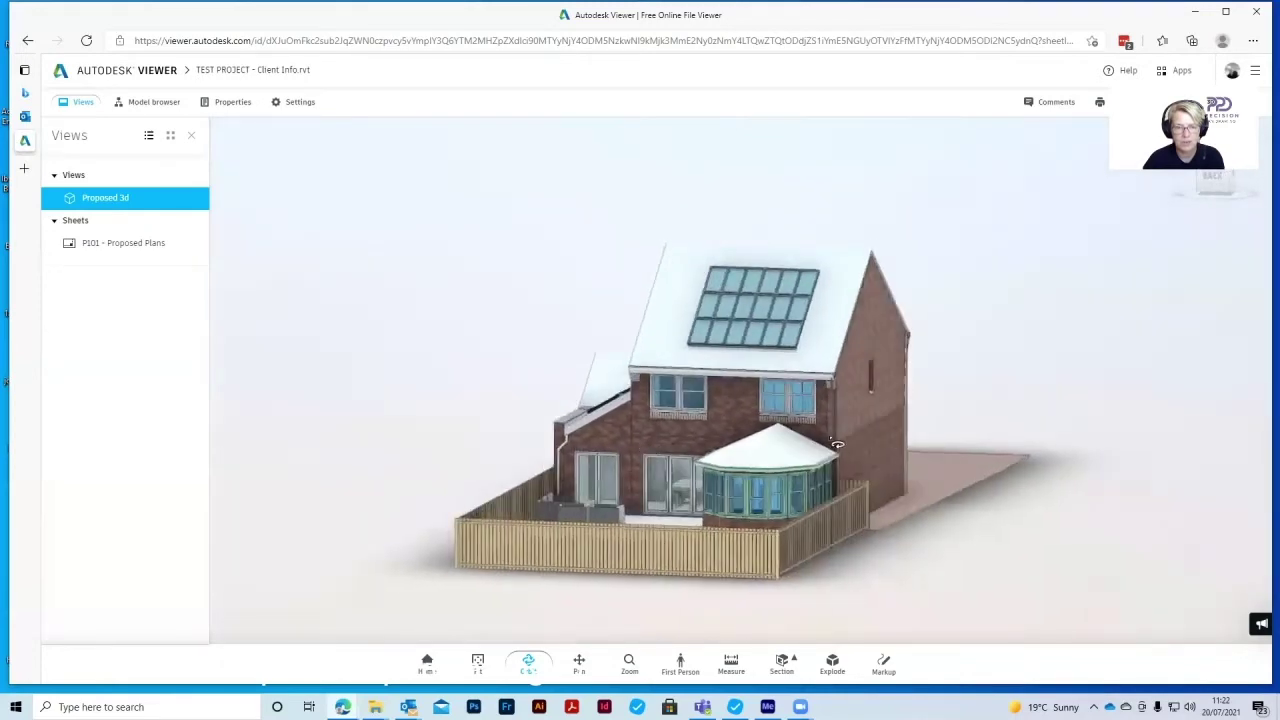
{"action": "left_click_drag", "start_coordinate": [837, 444], "coordinate": [740, 504]}
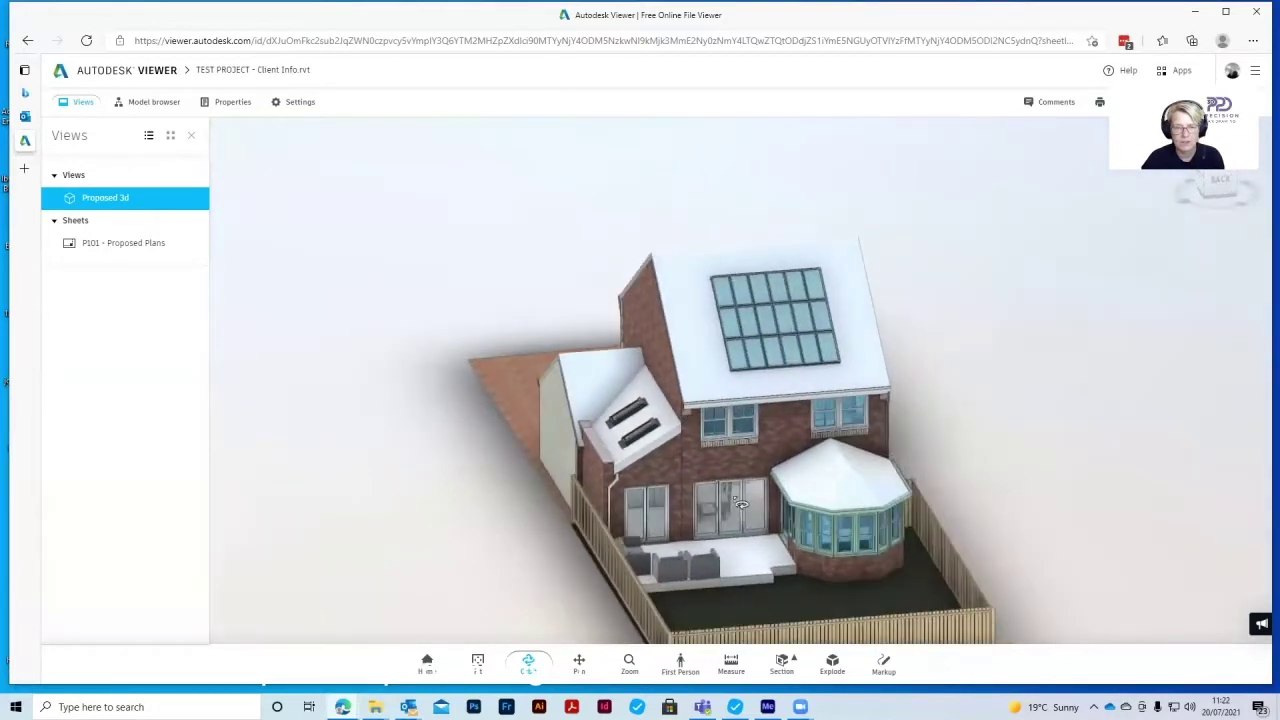
{"action": "scroll", "coordinate": [760, 543], "scroll_direction": "up", "scroll_amount": 10}
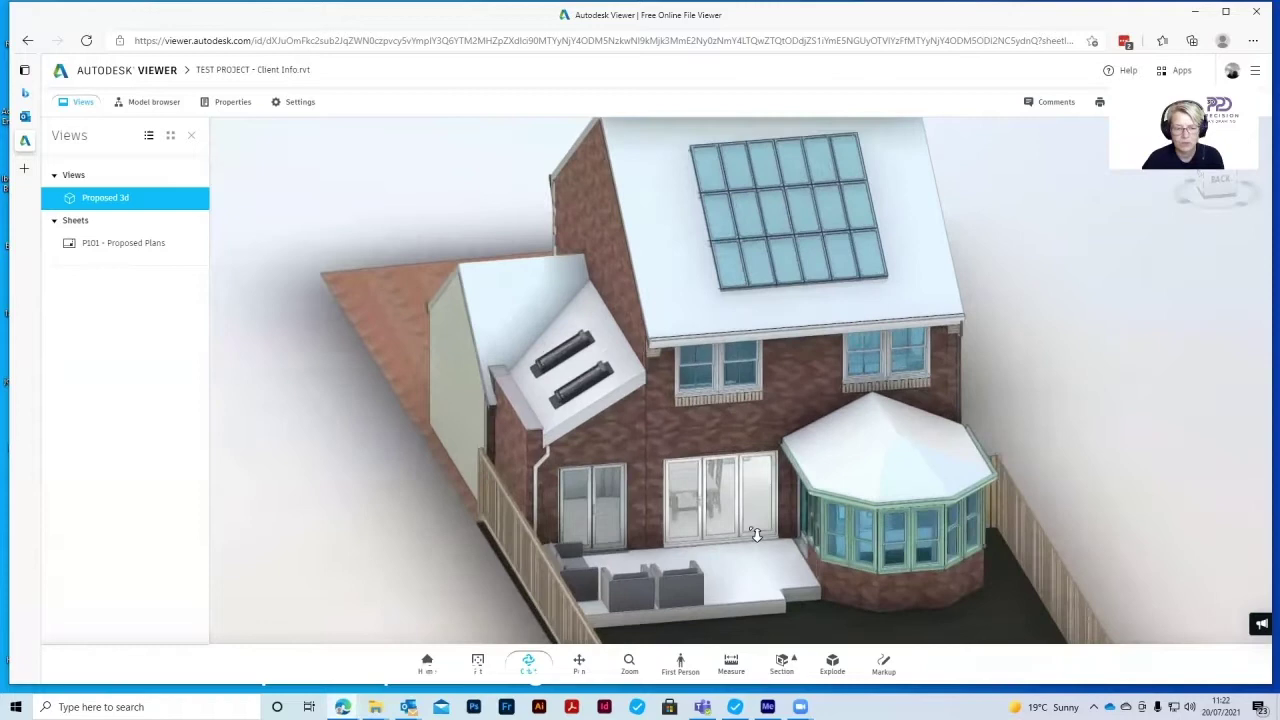
{"action": "scroll", "coordinate": [740, 513], "scroll_direction": "down", "scroll_amount": 10}
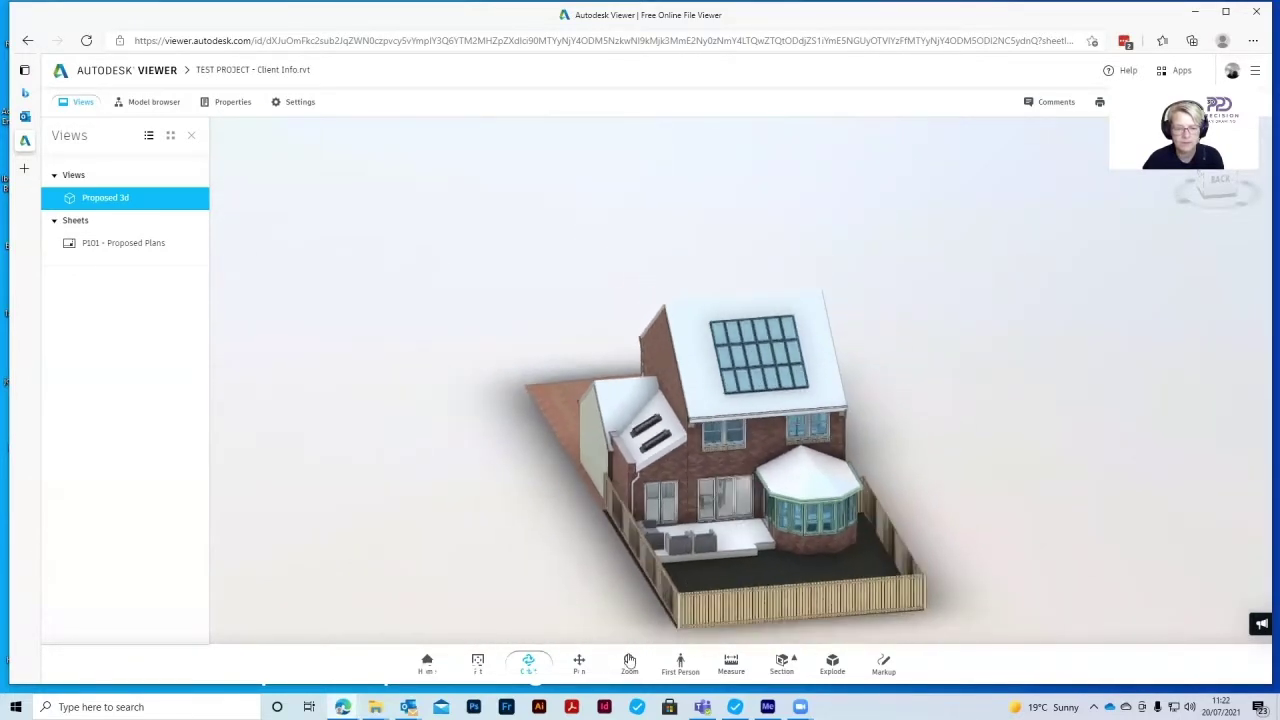
Inspect the rear of the house using the Zoom, Pan and Orbit tools, finishing closer to the patio and conservatory
{"action": "left_click", "coordinate": [629, 664]}
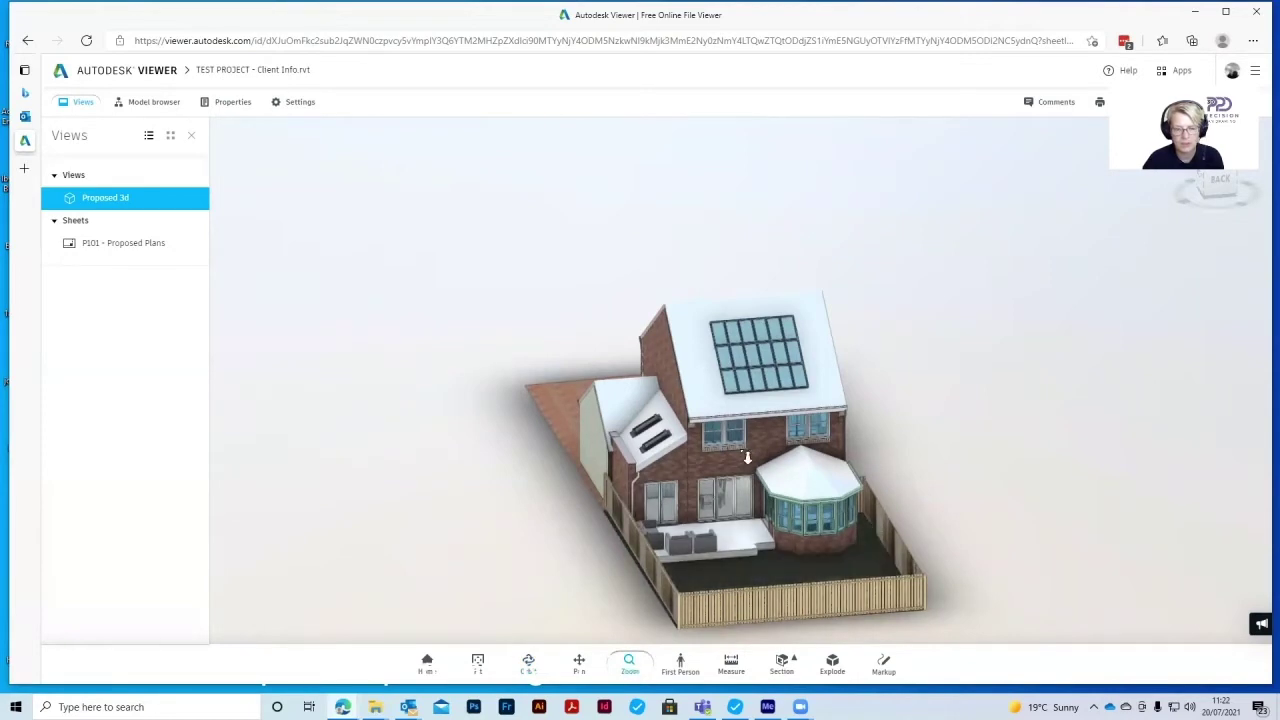
{"action": "left_click_drag", "start_coordinate": [740, 482], "coordinate": [640, 620]}
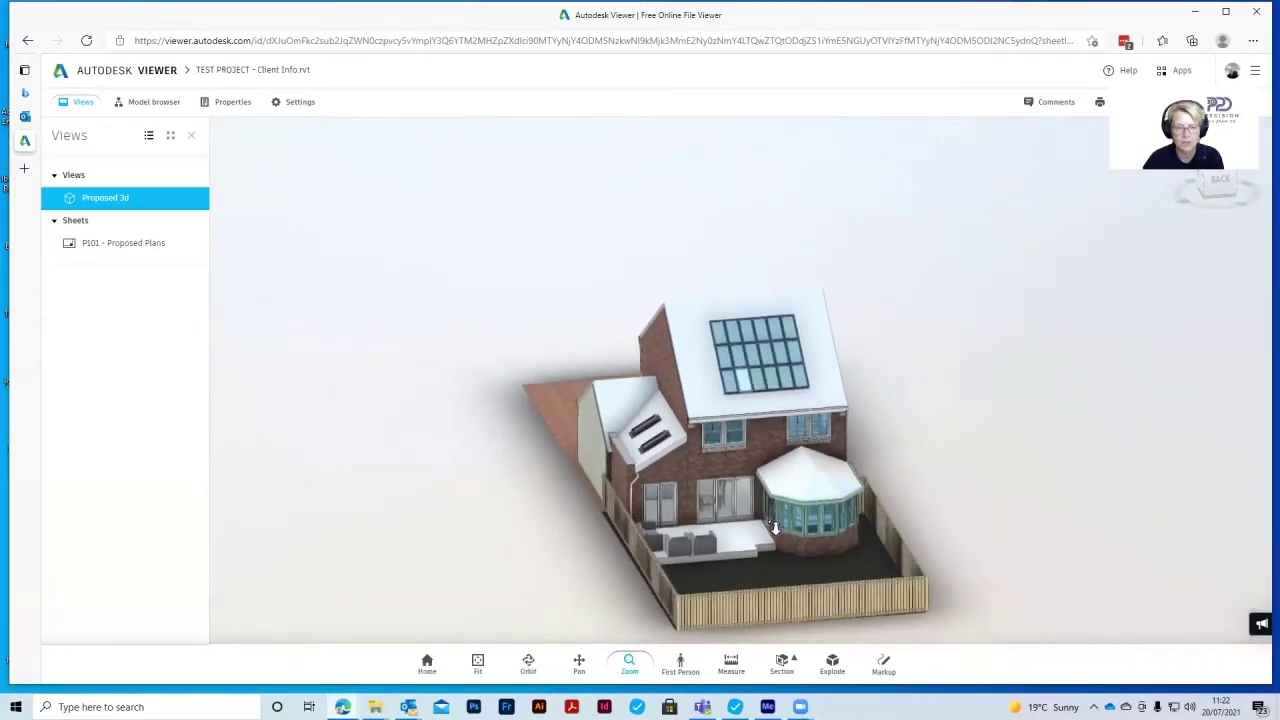
{"action": "left_click", "coordinate": [579, 663]}
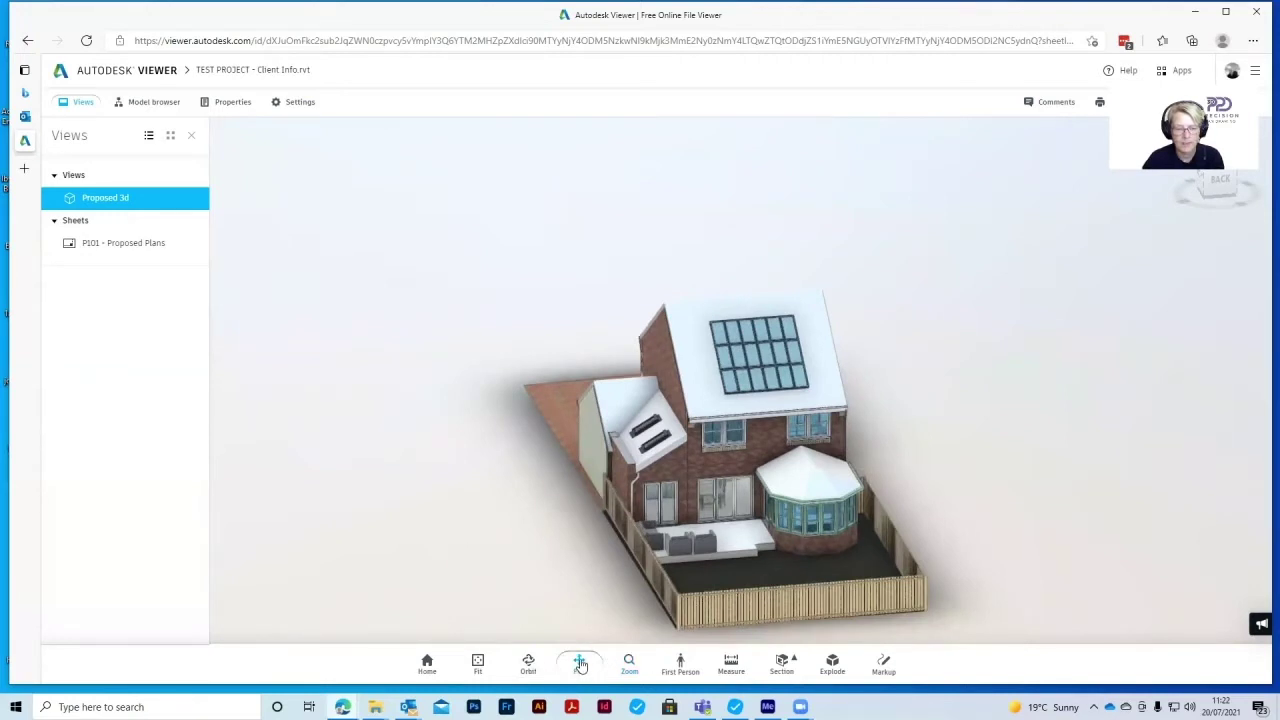
{"action": "left_click_drag", "start_coordinate": [815, 435], "coordinate": [832, 373]}
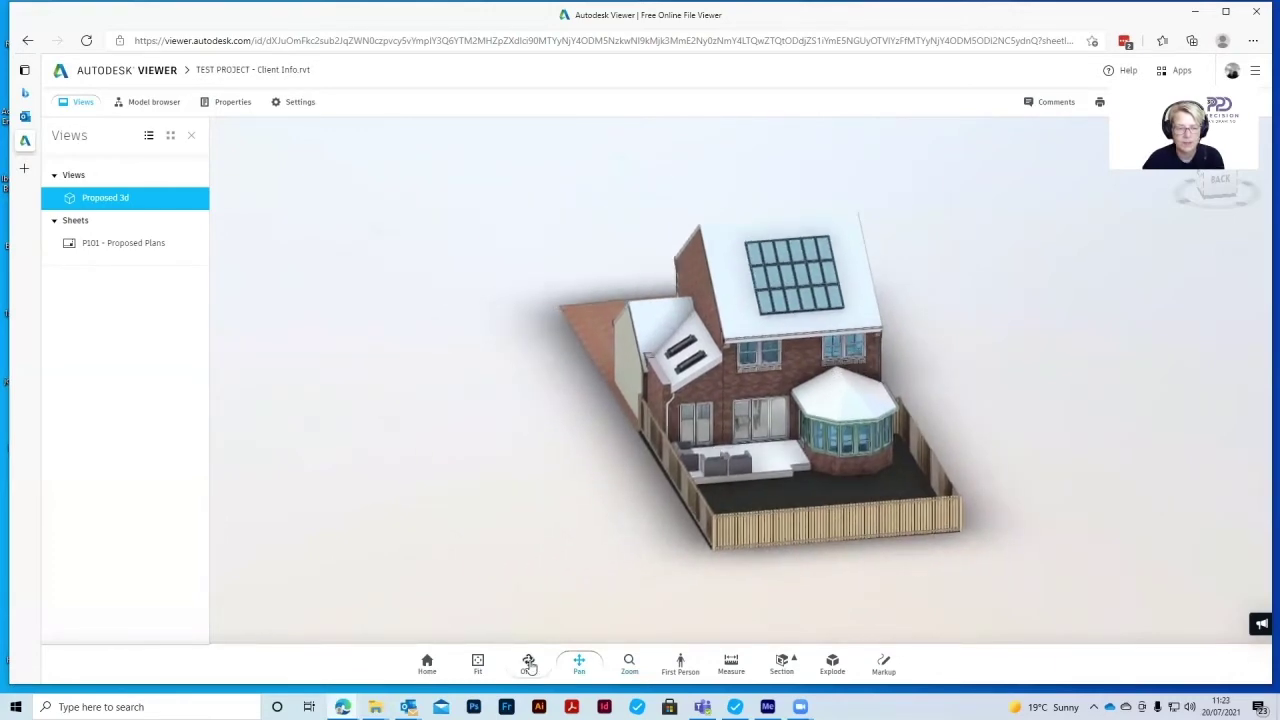
{"action": "left_click", "coordinate": [529, 662]}
{"action": "left_click_drag", "start_coordinate": [870, 417], "coordinate": [688, 356]}
{"action": "left_click_drag", "start_coordinate": [908, 378], "coordinate": [773, 433]}
{"action": "scroll", "coordinate": [773, 433], "scroll_direction": "up", "scroll_amount": 4}
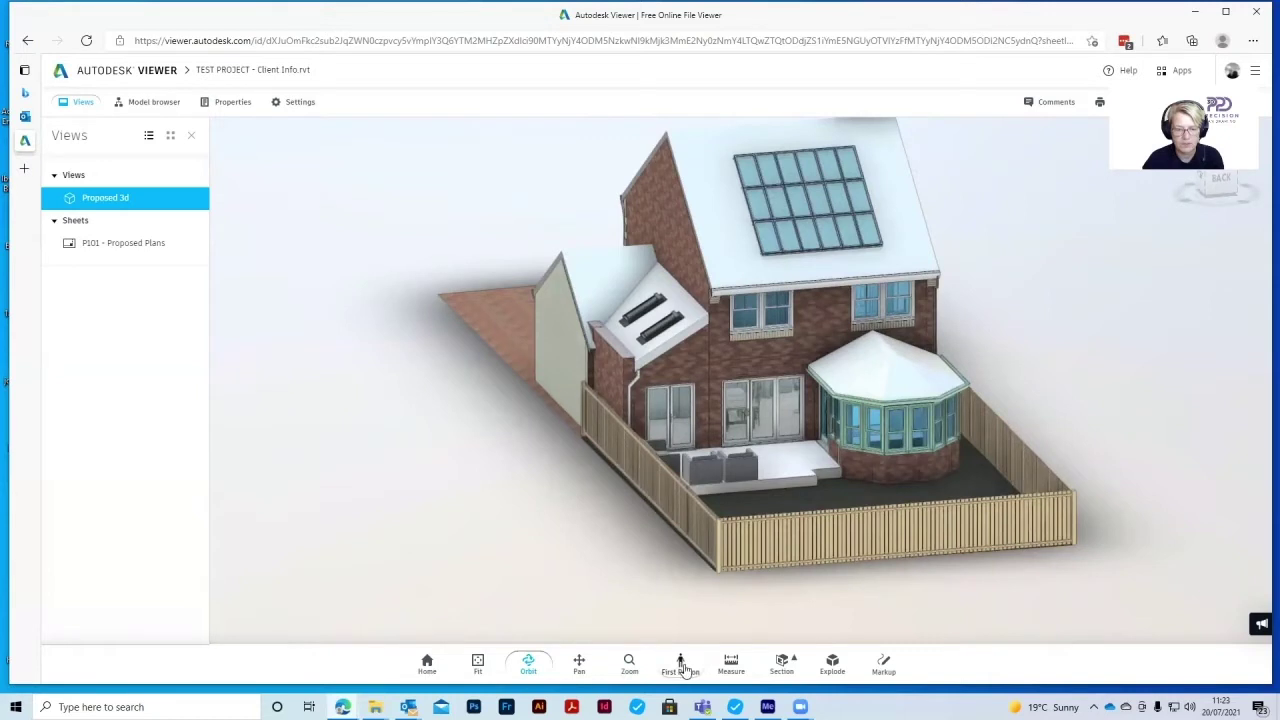
Start First Person navigation, dismiss its instructions and walk across the garden onto the patio
{"action": "left_click", "coordinate": [681, 664]}
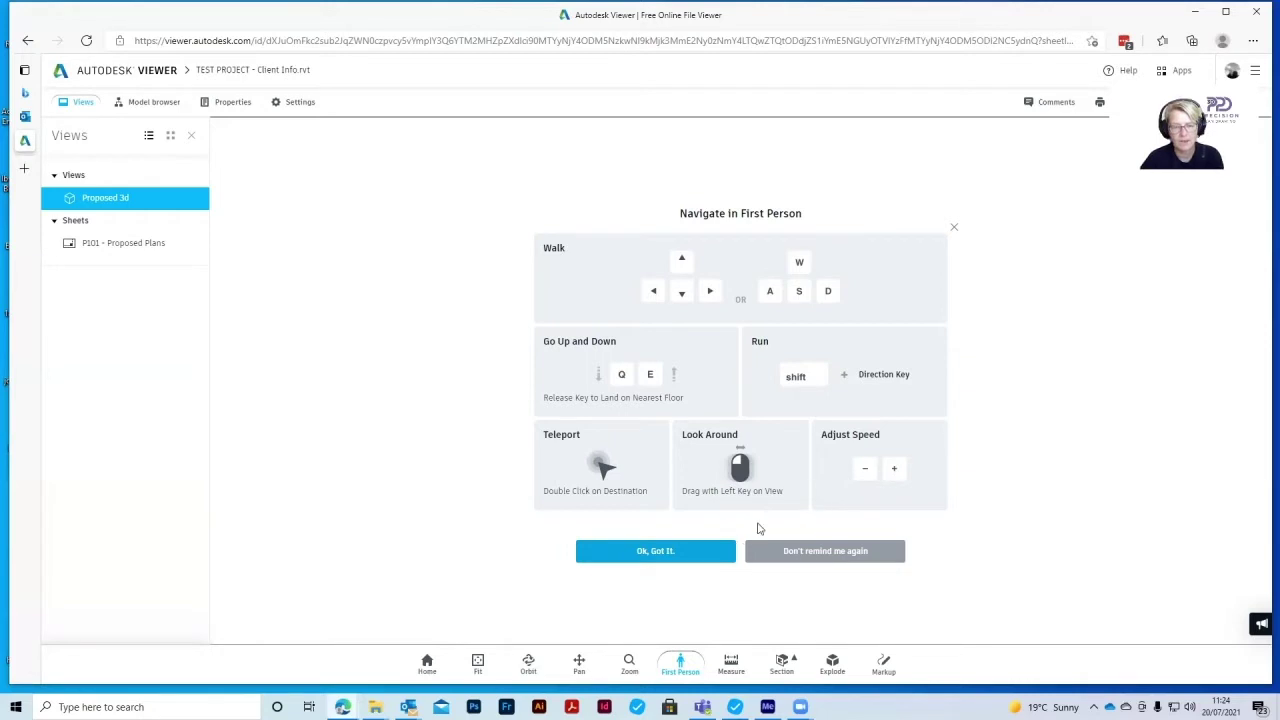
{"action": "left_click", "coordinate": [655, 551]}
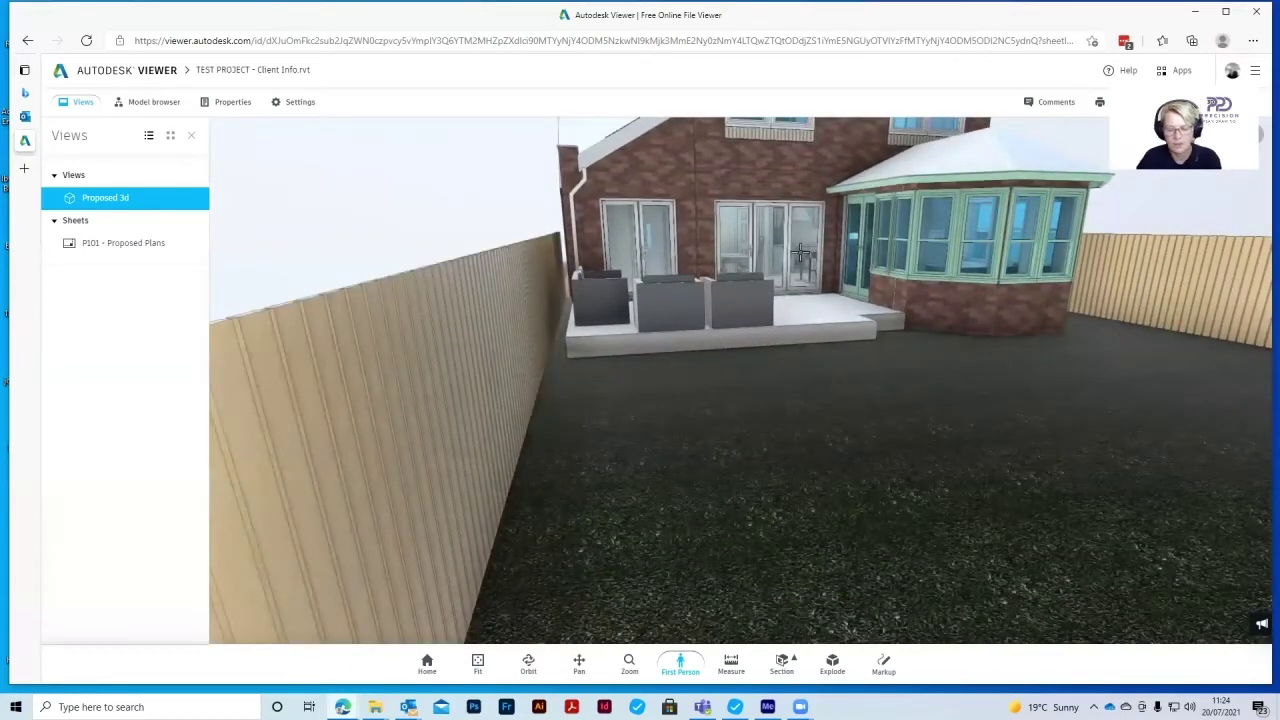
{"action": "key", "text": "w"}
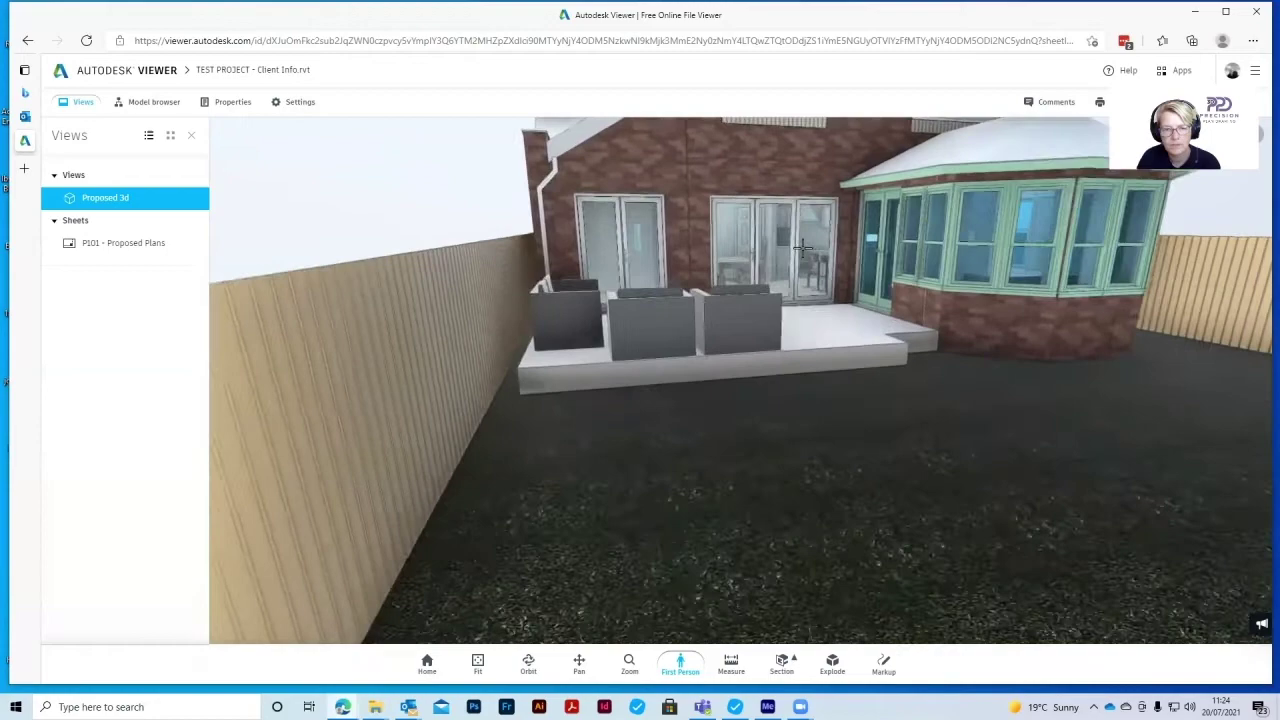
{"action": "key", "text": "w"}
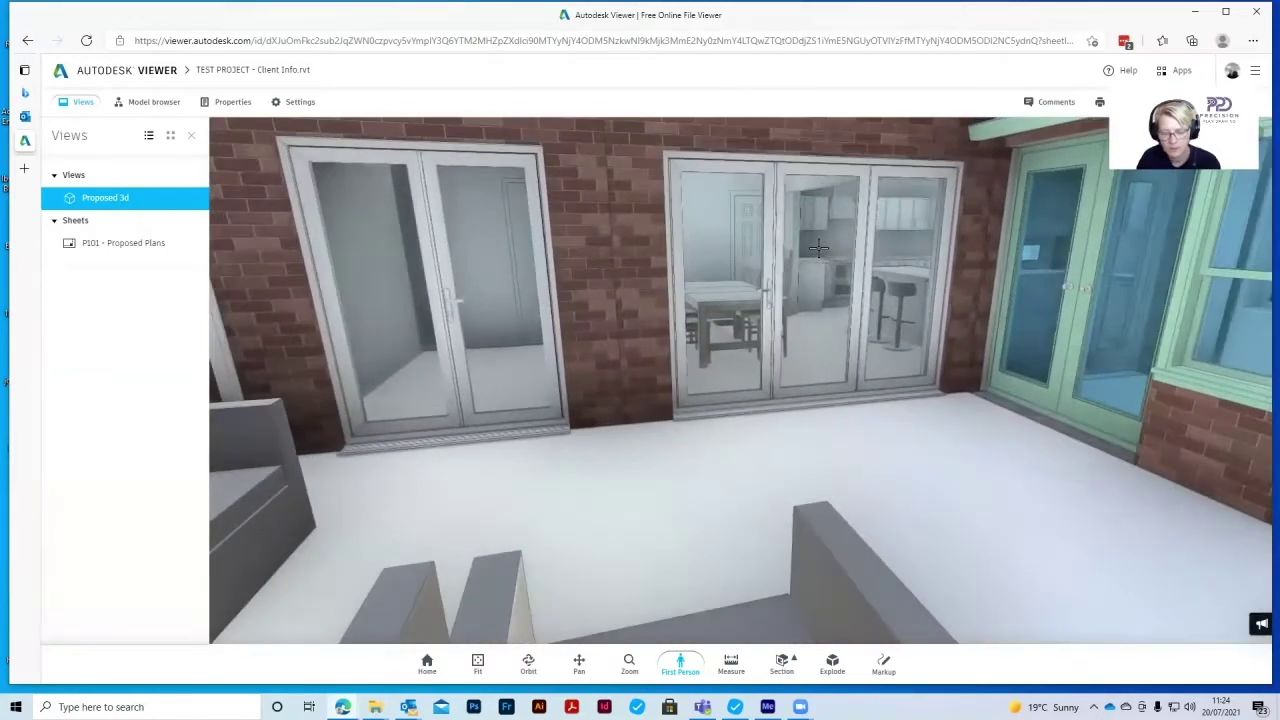
Adjust the walk speed, then walk through the patio doors and look around the kitchen and dining room
{"action": "scroll", "coordinate": [818, 247], "scroll_direction": "up", "scroll_amount": 1}
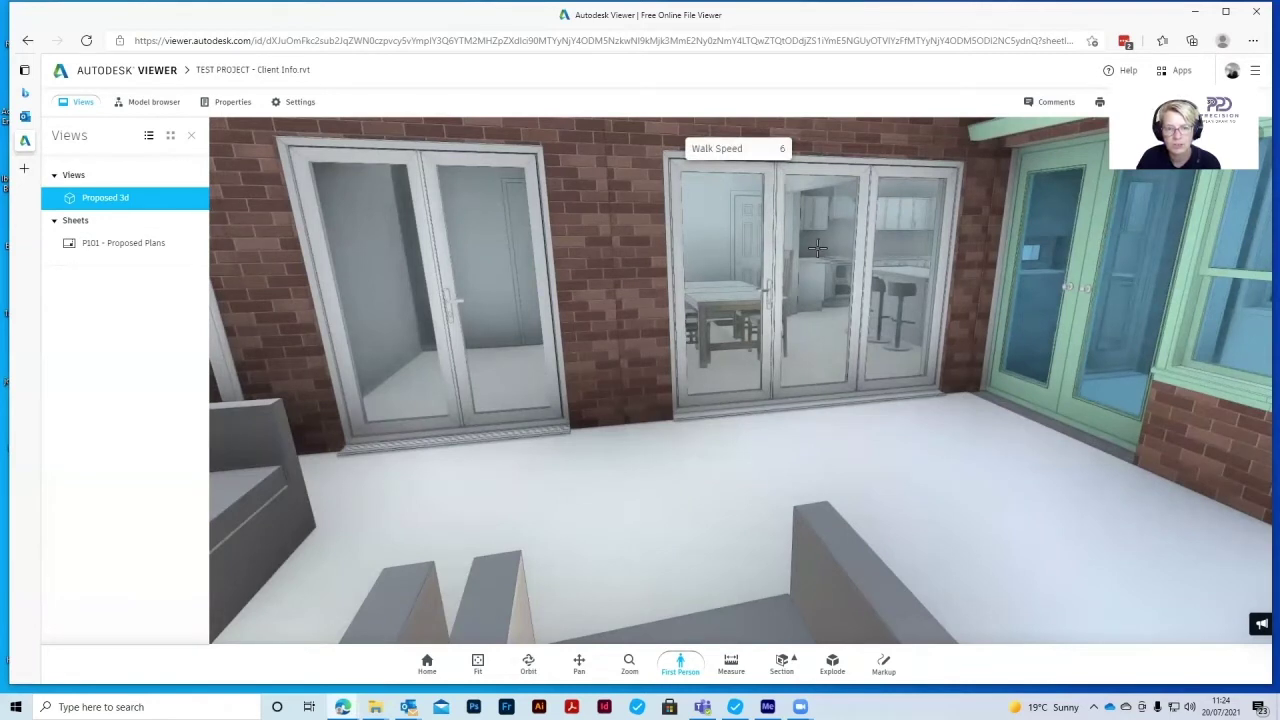
{"action": "scroll", "coordinate": [818, 247], "scroll_direction": "down", "scroll_amount": 3}
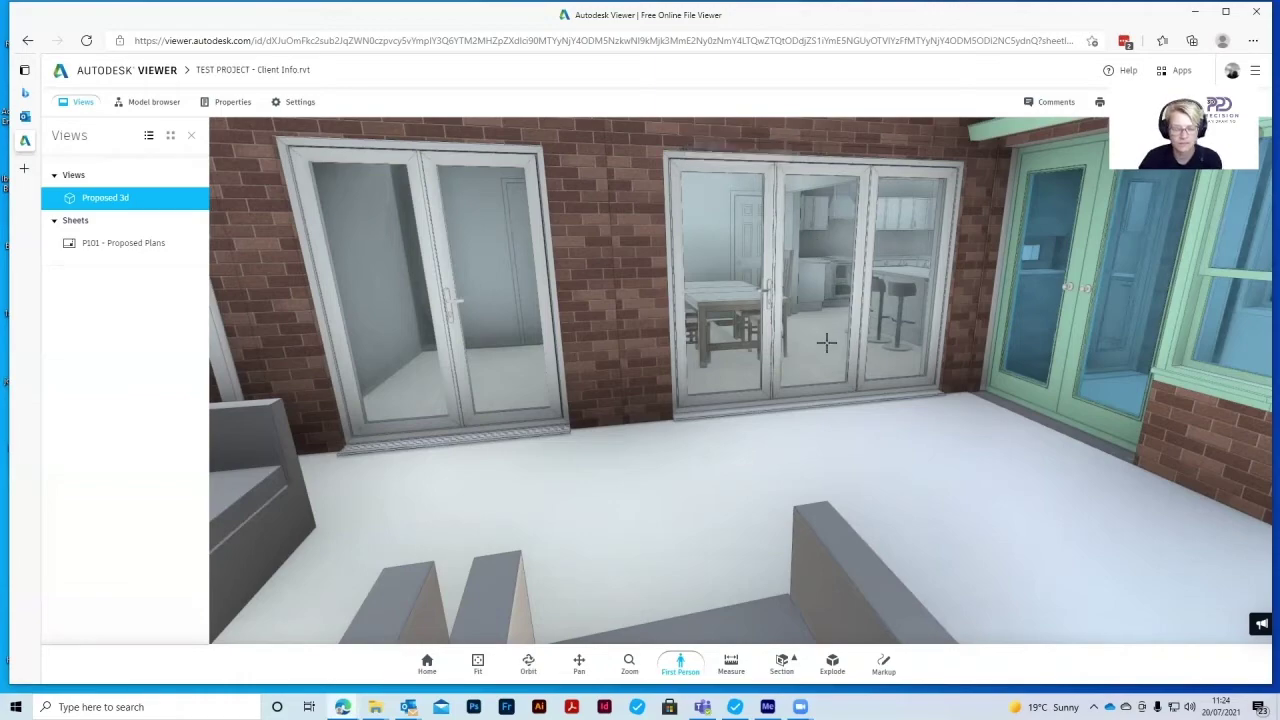
{"action": "key", "text": "w"}
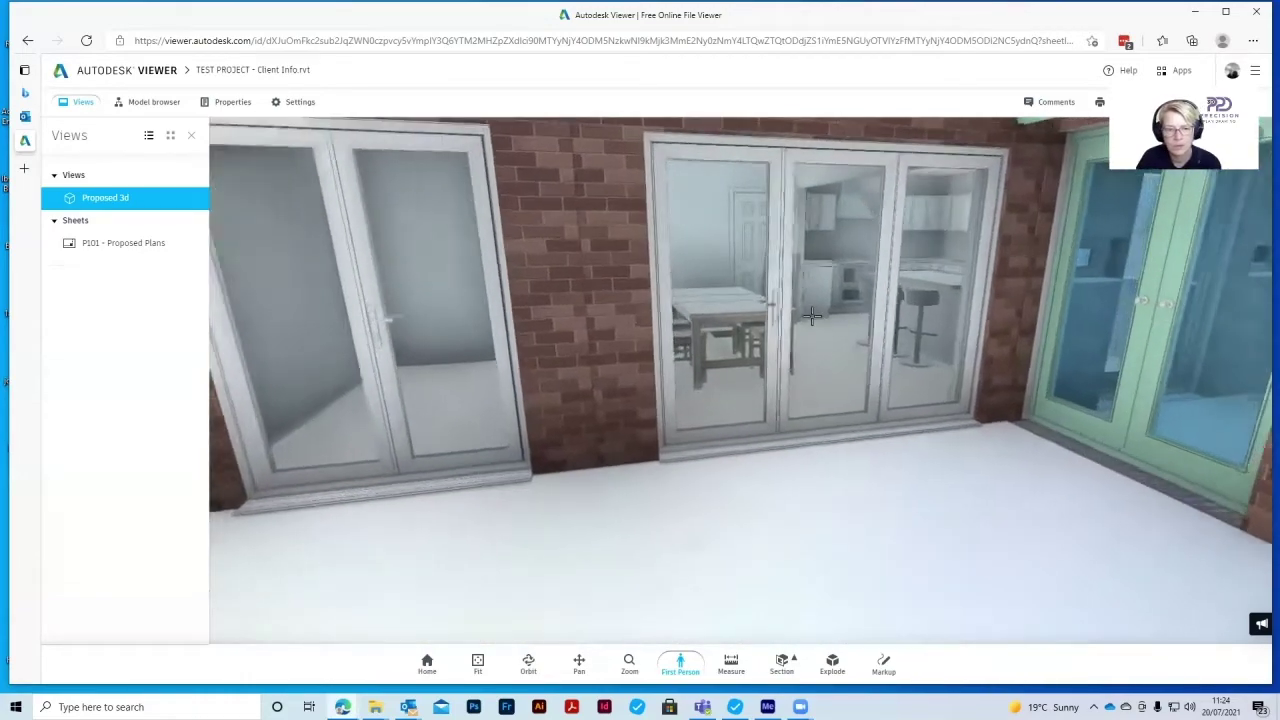
{"action": "key", "text": "w"}
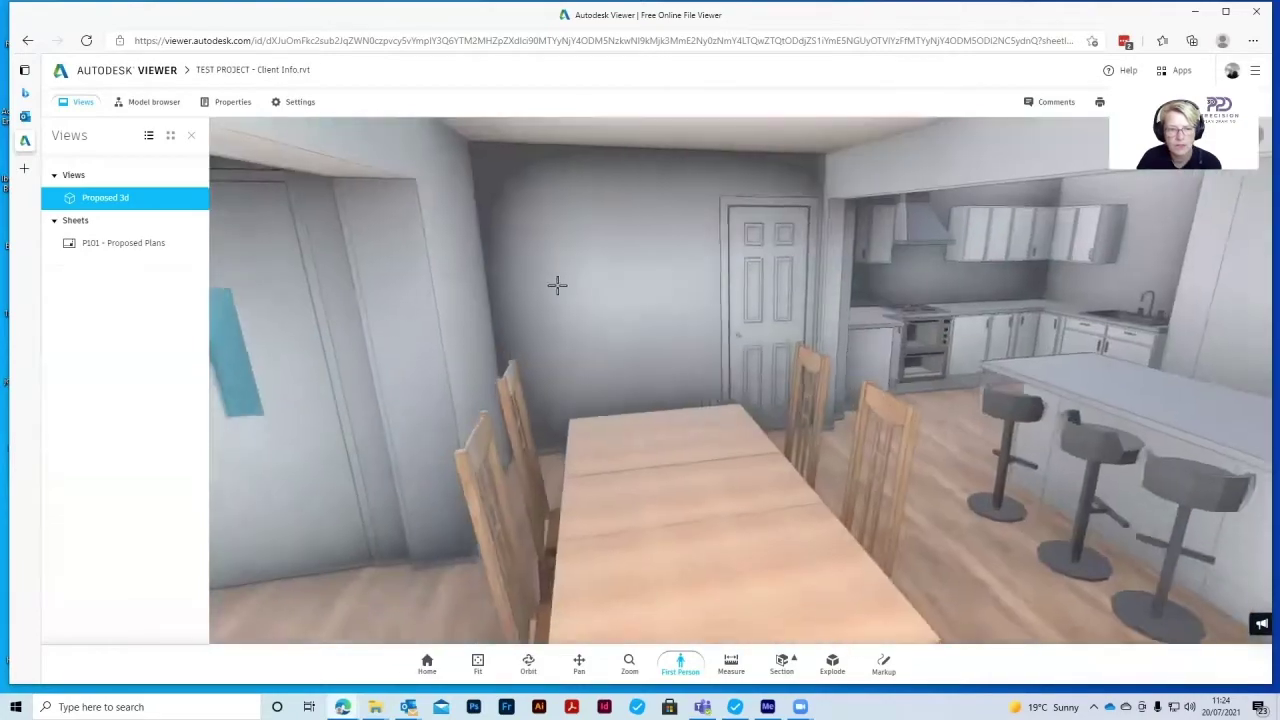
{"action": "left_click_drag", "start_coordinate": [691, 363], "coordinate": [749, 358]}
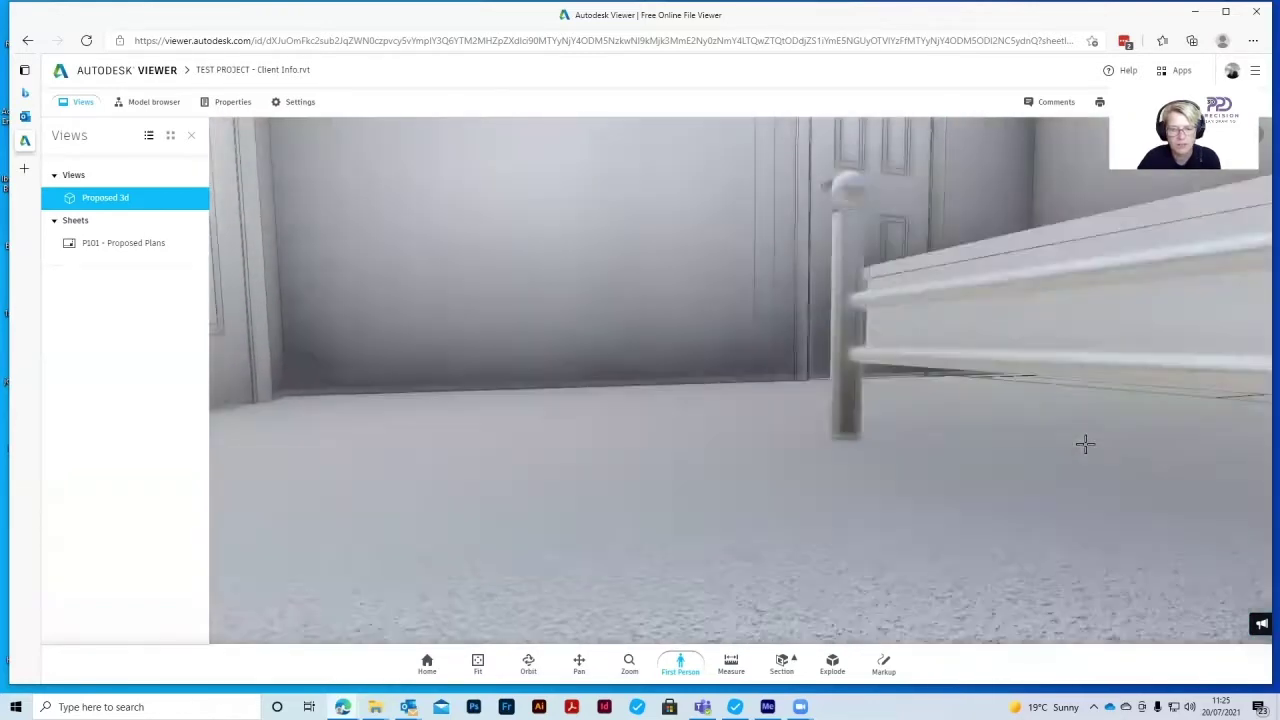
Look around the bedroom and the kitchen-dining room, then walk backwards out through the side of the house
{"action": "left_click_drag", "start_coordinate": [1085, 444], "coordinate": [711, 470]}
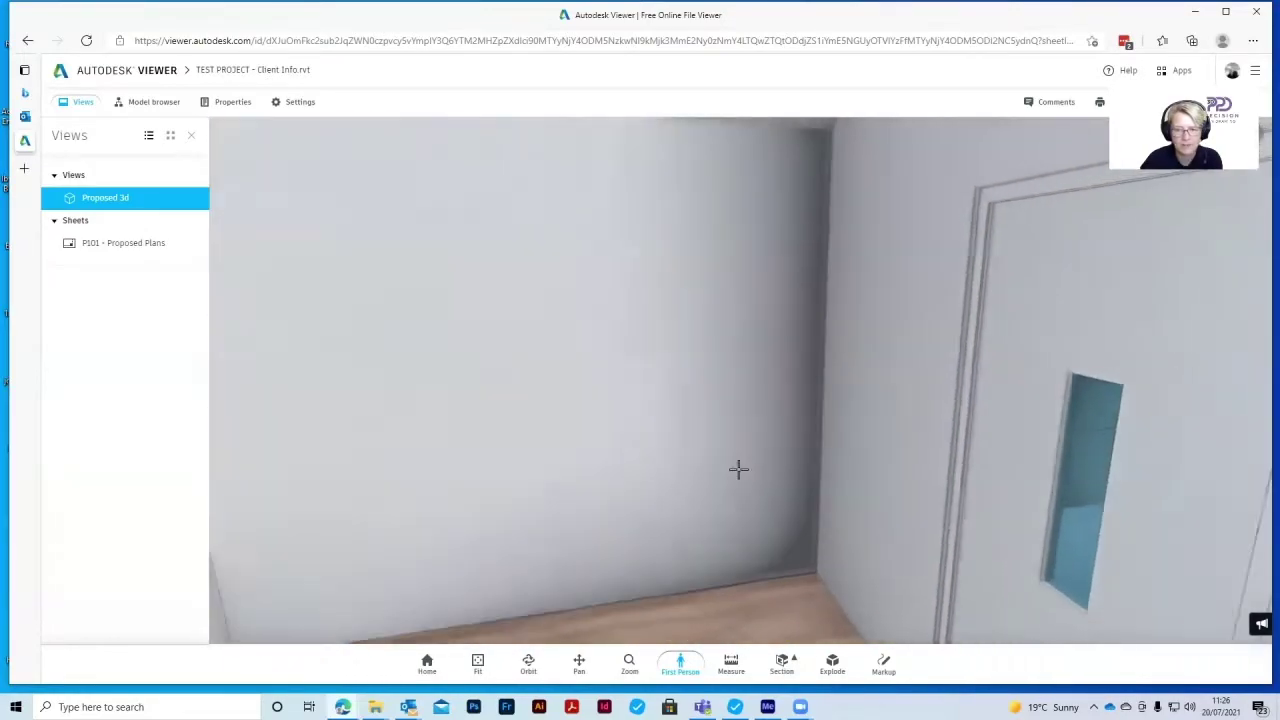
{"action": "left_click_drag", "start_coordinate": [738, 469], "coordinate": [1083, 453]}
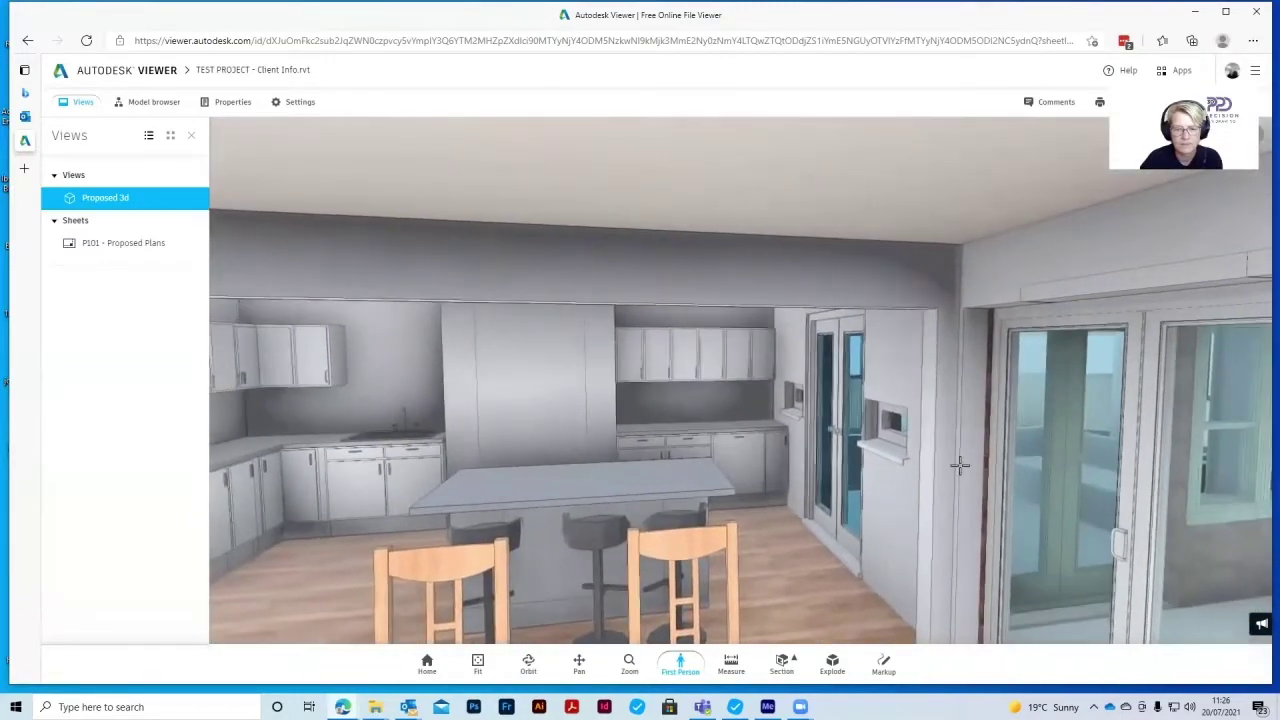
{"action": "key", "text": "s"}
{"action": "key", "text": "s"}
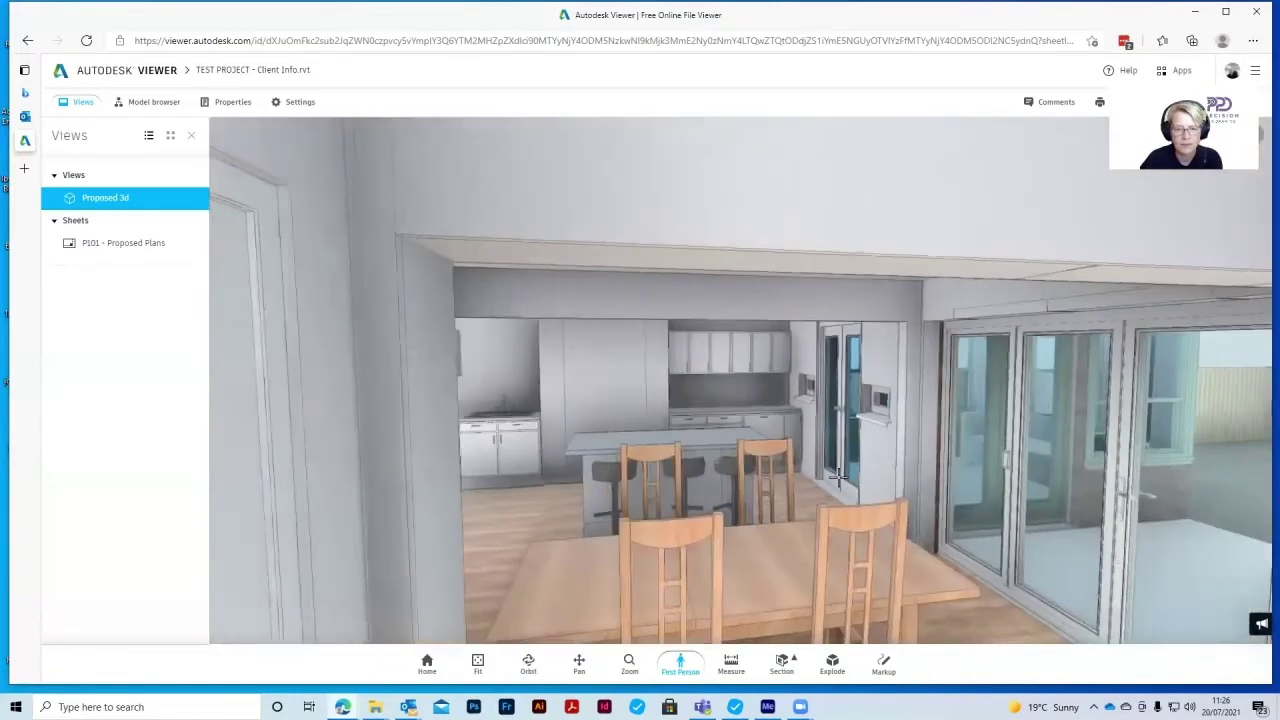
{"action": "key", "text": "s"}
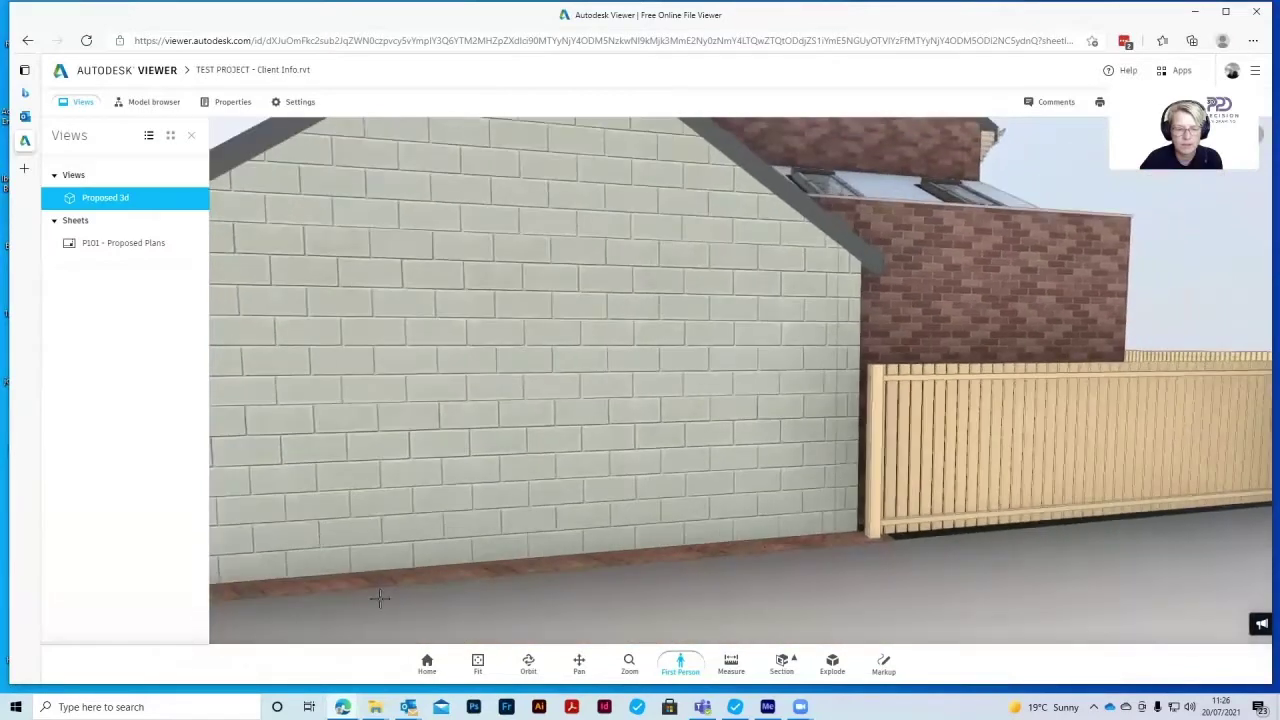
Return the model to its home view and orbit to a closer view of the house front and garage
{"action": "left_click", "coordinate": [427, 662]}
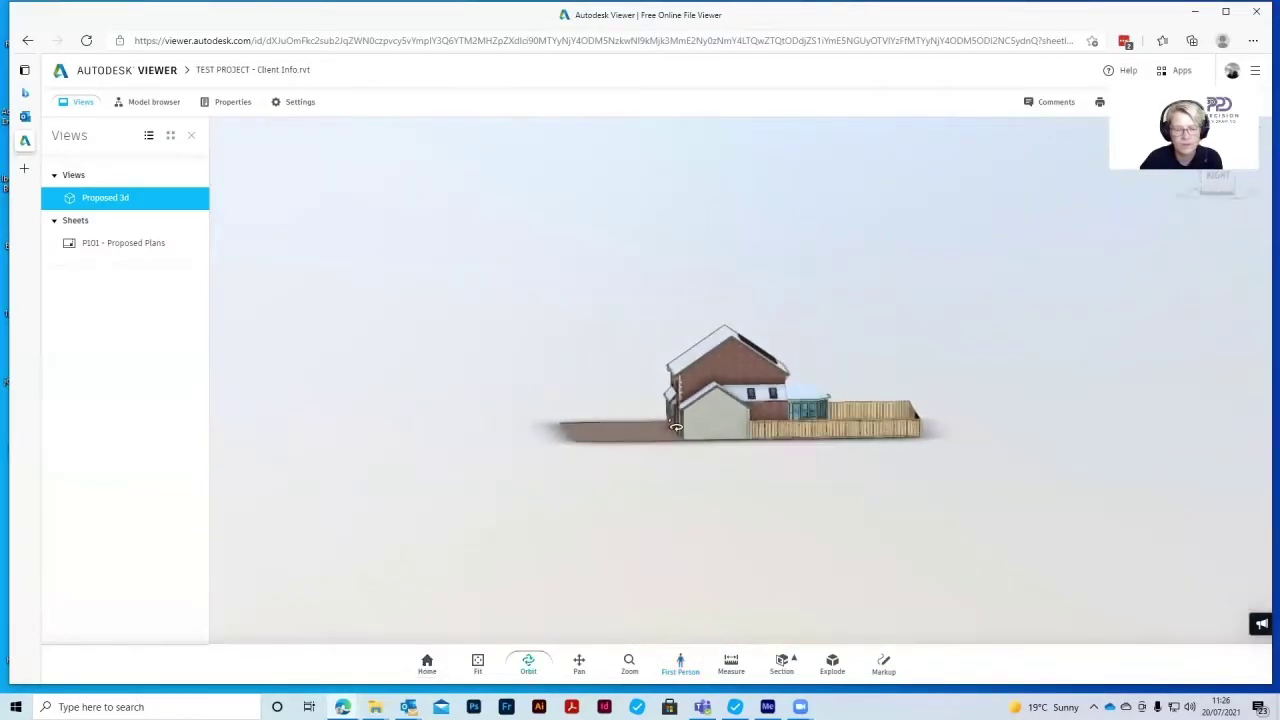
{"action": "left_click_drag", "start_coordinate": [677, 416], "coordinate": [903, 417]}
{"action": "scroll", "coordinate": [747, 443], "scroll_direction": "up", "scroll_amount": 5}
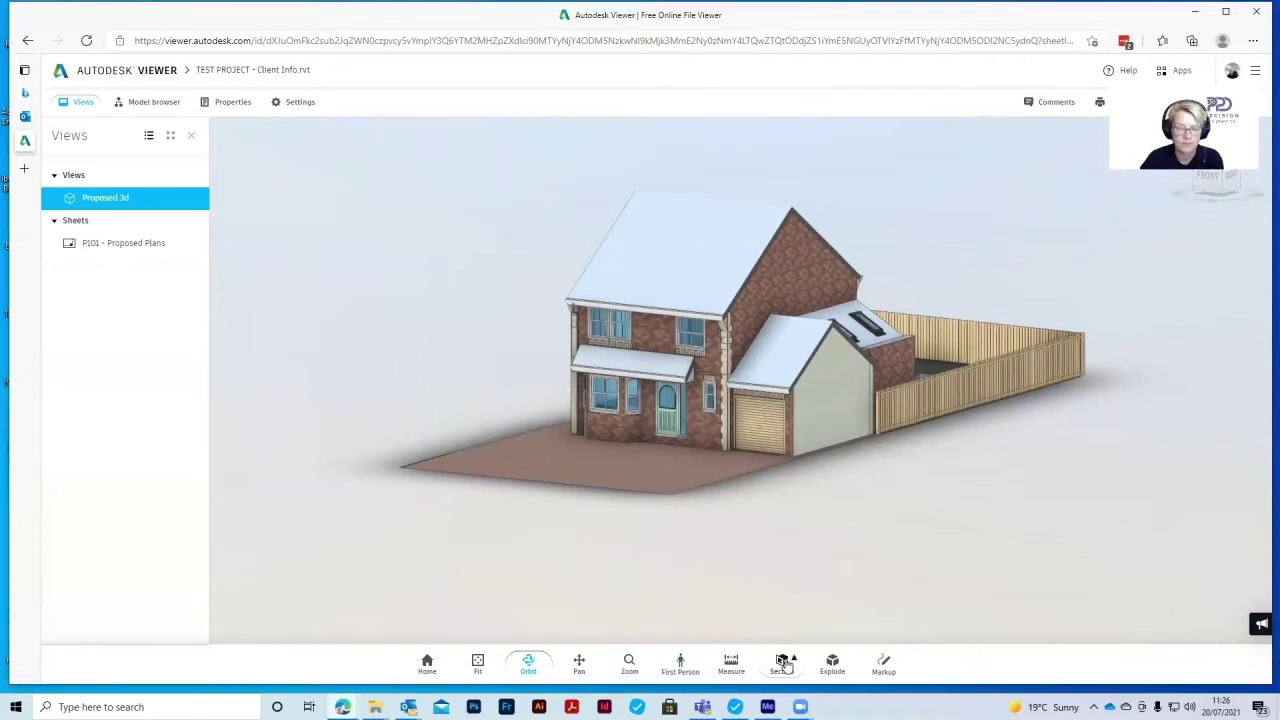
Add an X Plane section and move the cut from the garage into the main two-storey part of the house
{"action": "left_click", "coordinate": [785, 664]}
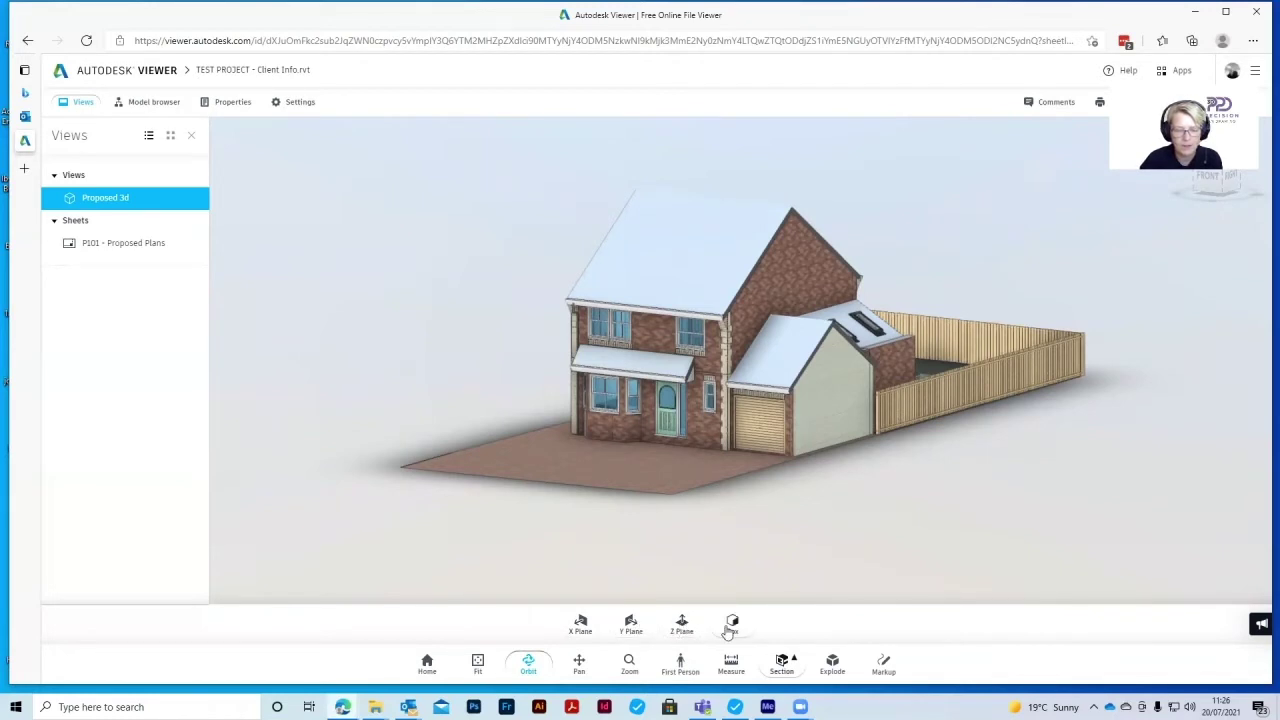
{"action": "left_click", "coordinate": [580, 628]}
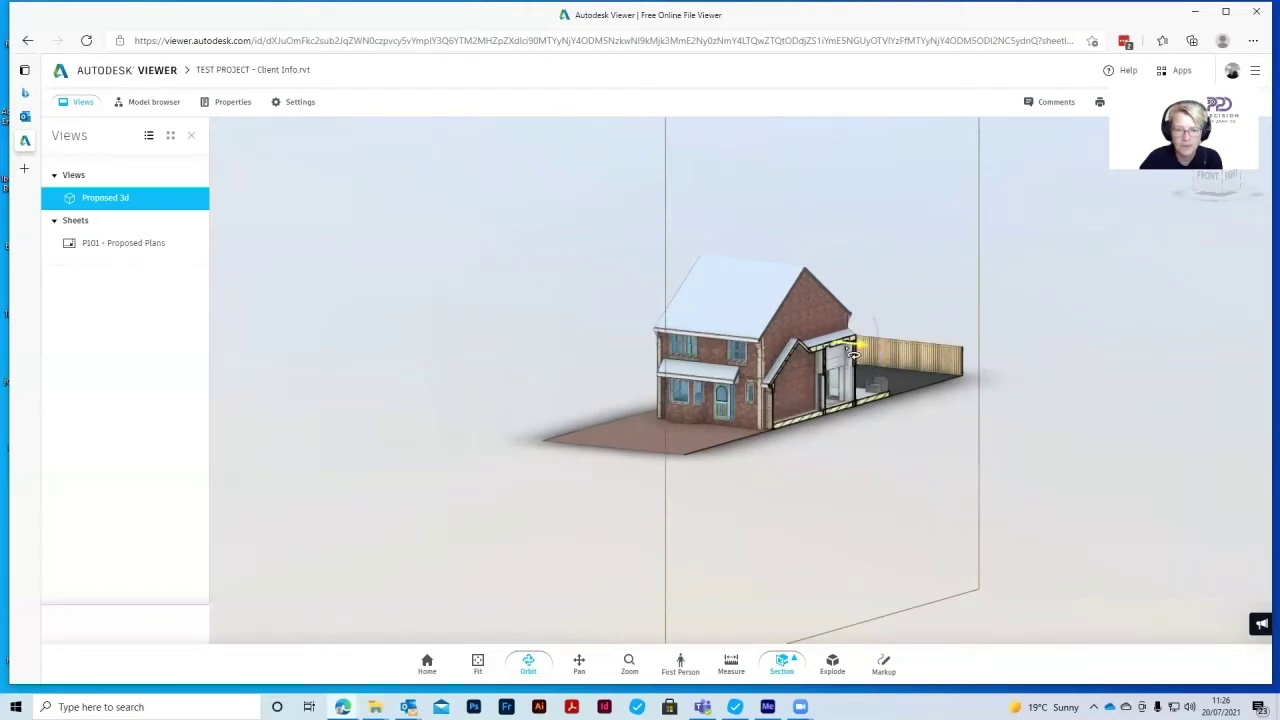
{"action": "scroll", "coordinate": [850, 348], "scroll_direction": "up", "scroll_amount": 2}
{"action": "scroll", "coordinate": [850, 348], "scroll_direction": "up", "scroll_amount": 2}
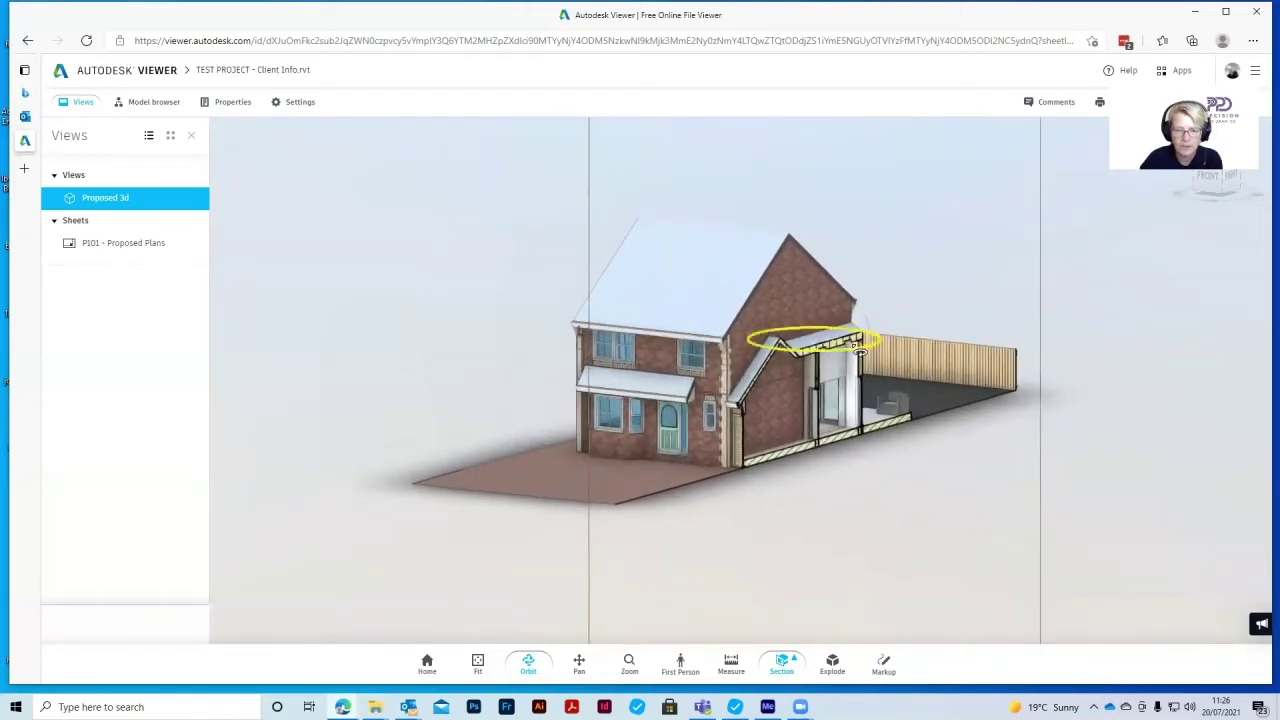
{"action": "left_click_drag", "start_coordinate": [848, 350], "coordinate": [800, 340]}
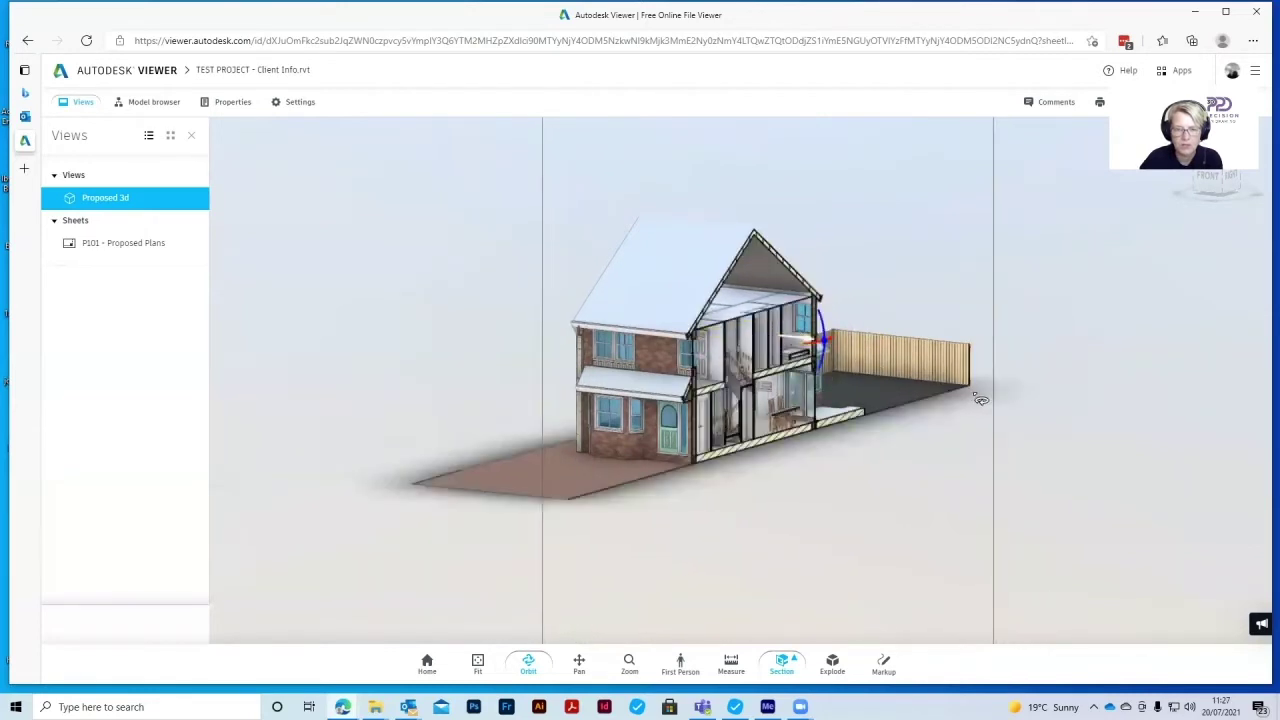
Examine the sectioned house interior straight on from the side and at an angle from the front
{"action": "scroll", "coordinate": [990, 400], "scroll_direction": "down", "scroll_amount": 1}
{"action": "left_click_drag", "start_coordinate": [996, 403], "coordinate": [633, 397]}
{"action": "scroll", "coordinate": [633, 397], "scroll_direction": "up", "scroll_amount": 5}
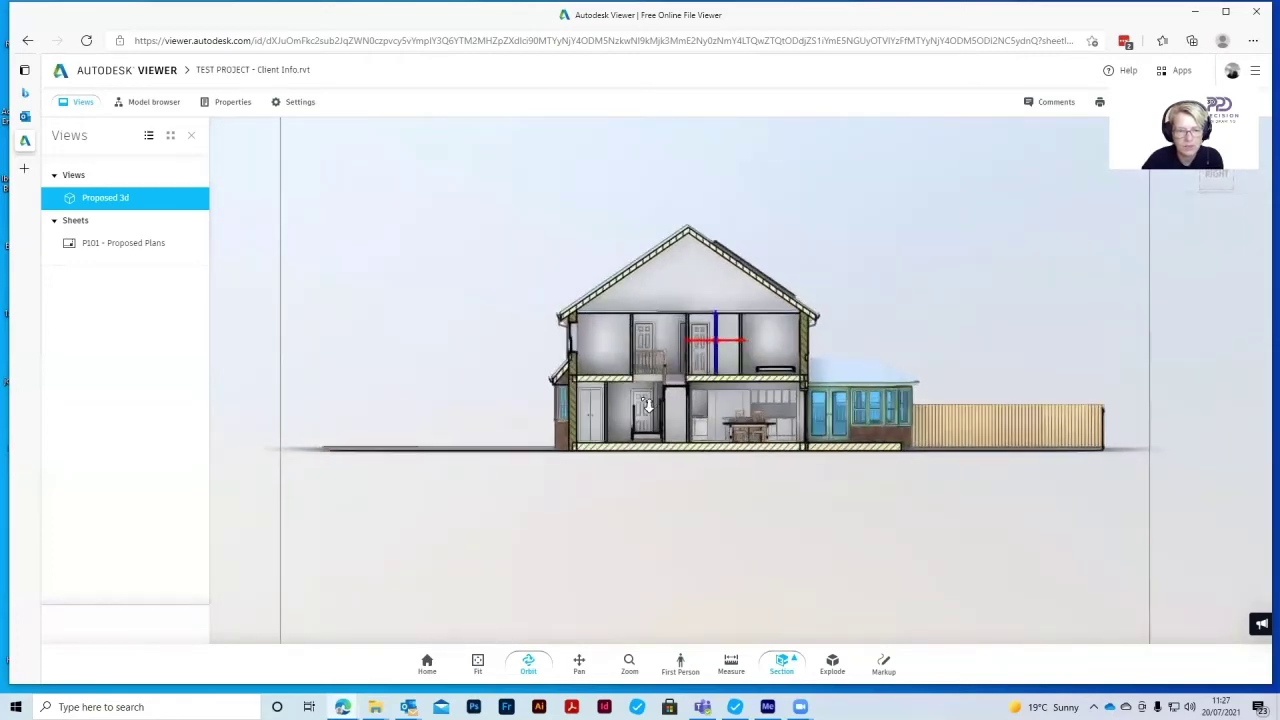
{"action": "scroll", "coordinate": [647, 404], "scroll_direction": "down", "scroll_amount": 5}
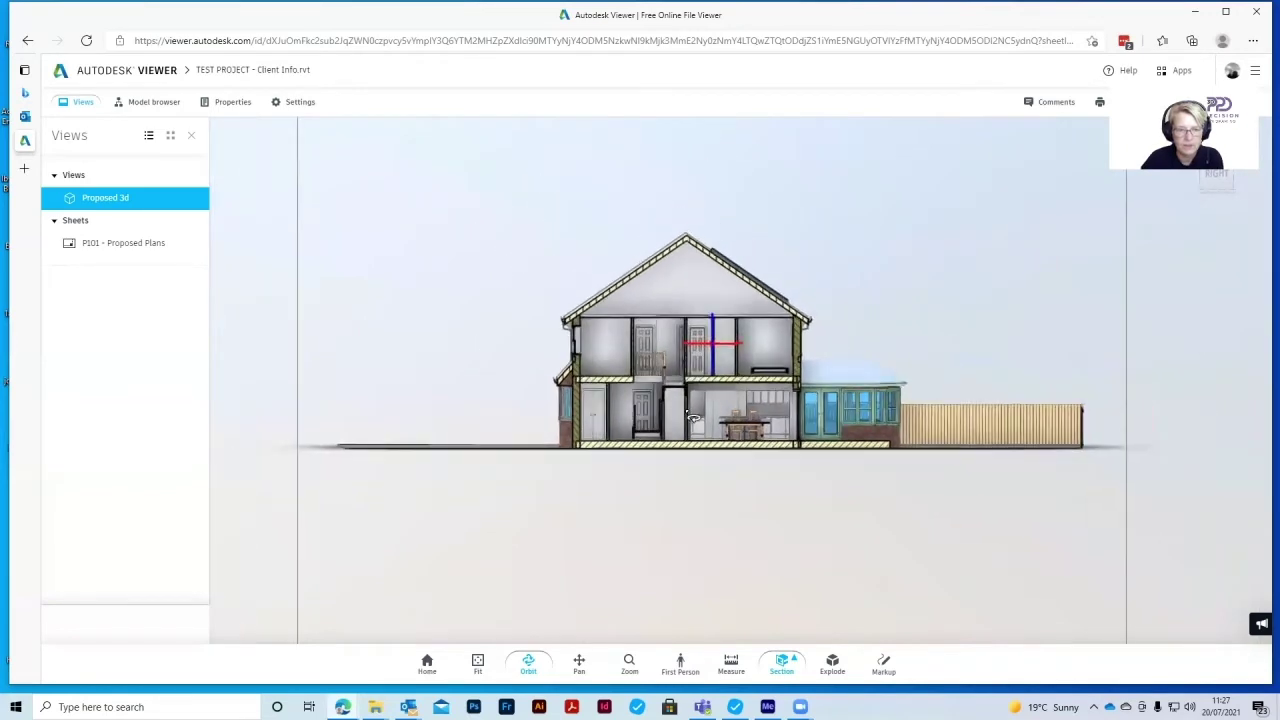
{"action": "scroll", "coordinate": [773, 436], "scroll_direction": "down", "scroll_amount": 1}
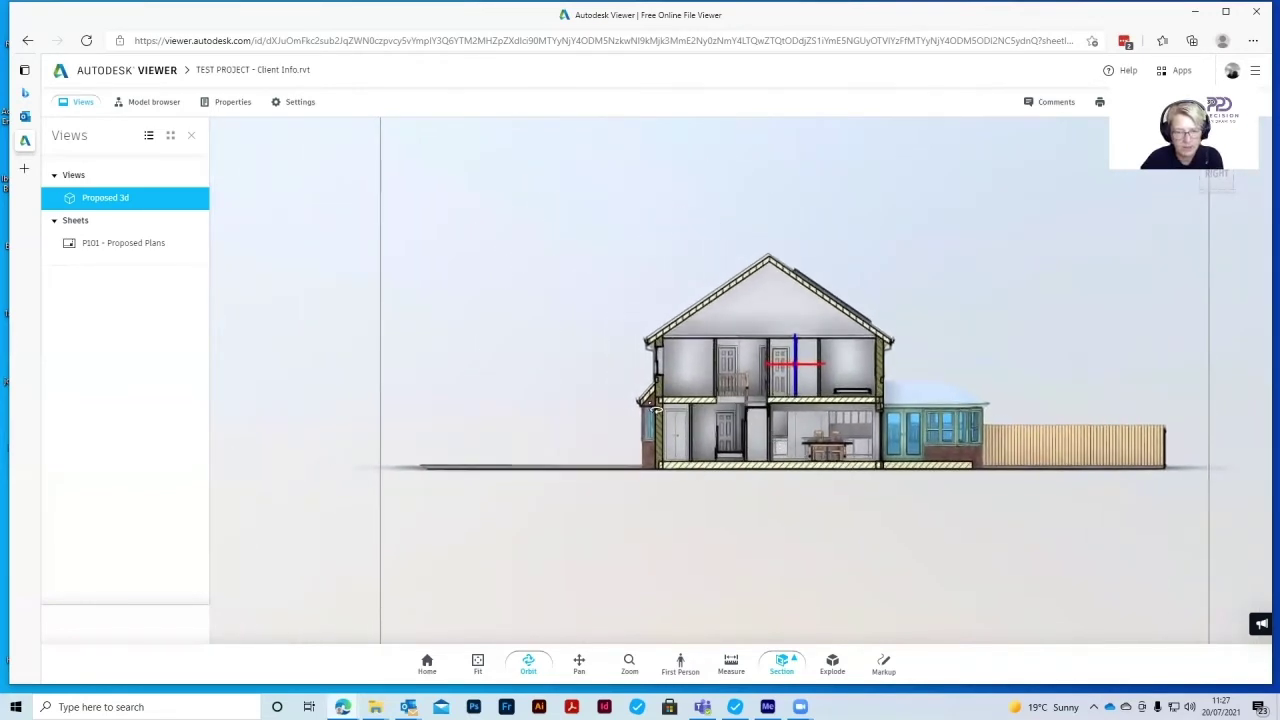
{"action": "left_click_drag", "start_coordinate": [655, 410], "coordinate": [891, 404]}
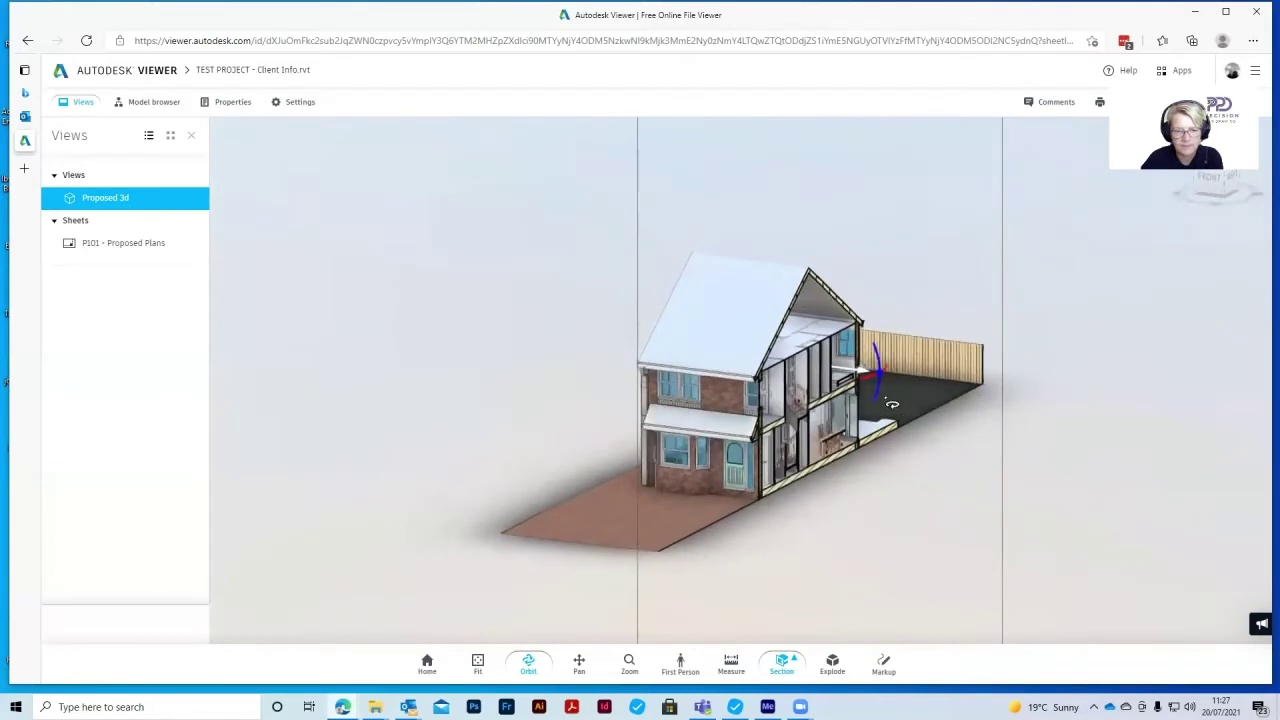
Switch to a Y Plane section and move the cut from the rear garden through the house to its front
{"action": "left_click", "coordinate": [781, 662]}
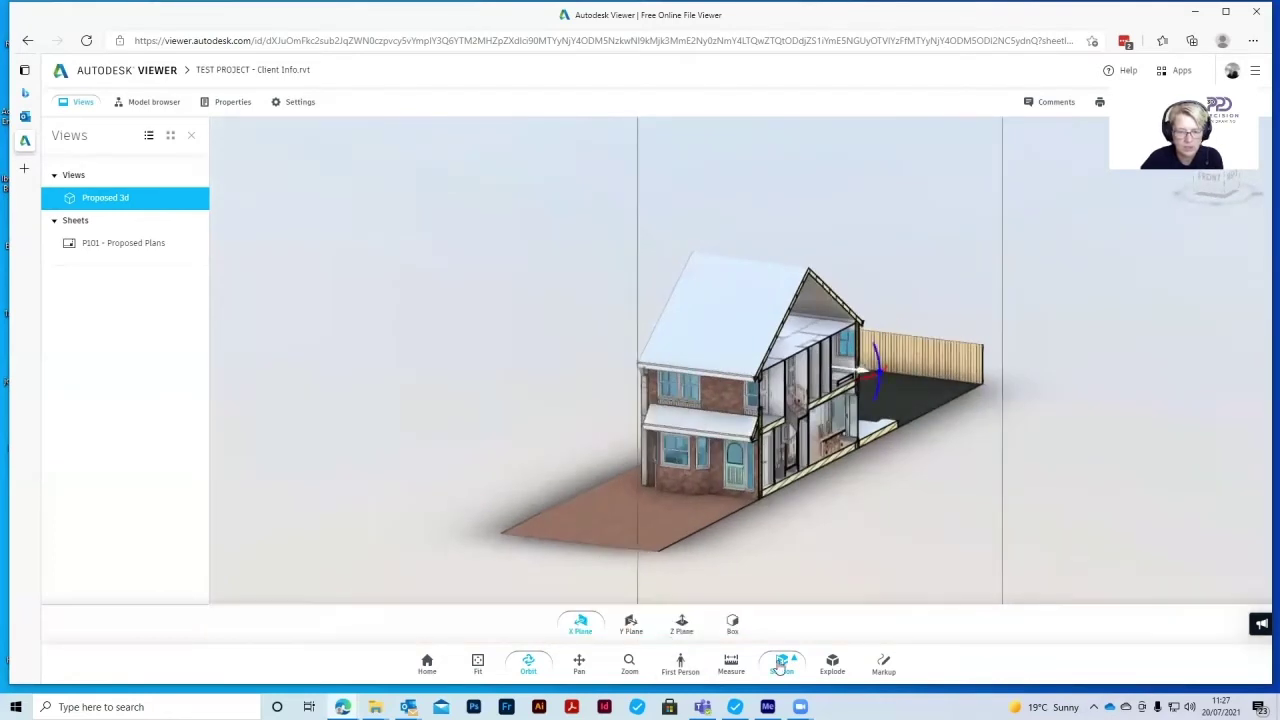
{"action": "left_click", "coordinate": [631, 624]}
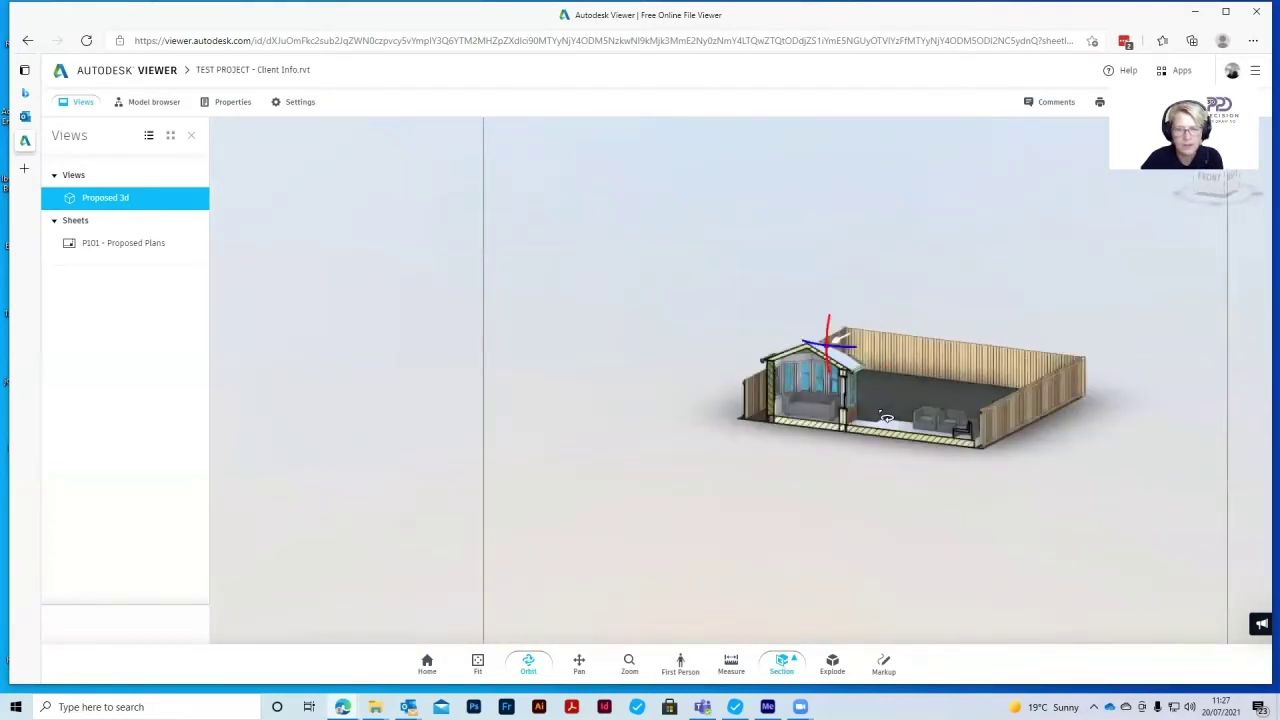
{"action": "scroll", "coordinate": [890, 408], "scroll_direction": "down", "scroll_amount": 5}
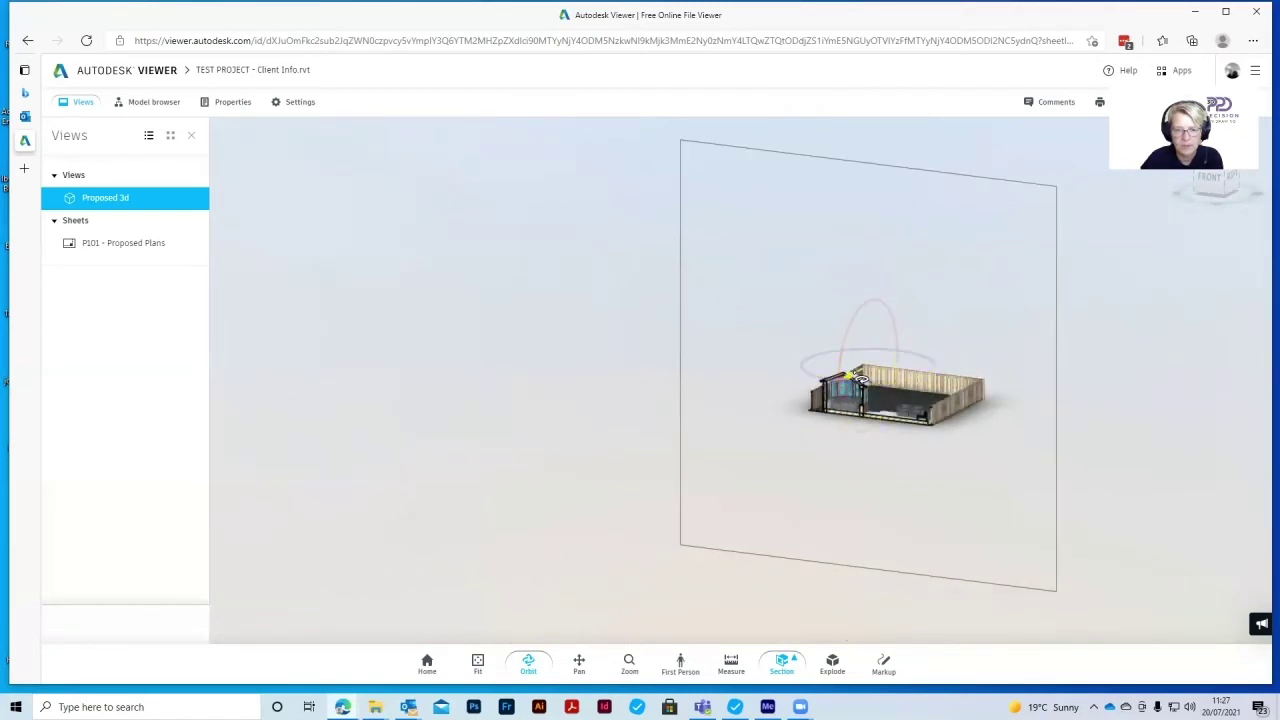
{"action": "left_click_drag", "start_coordinate": [859, 378], "coordinate": [820, 407]}
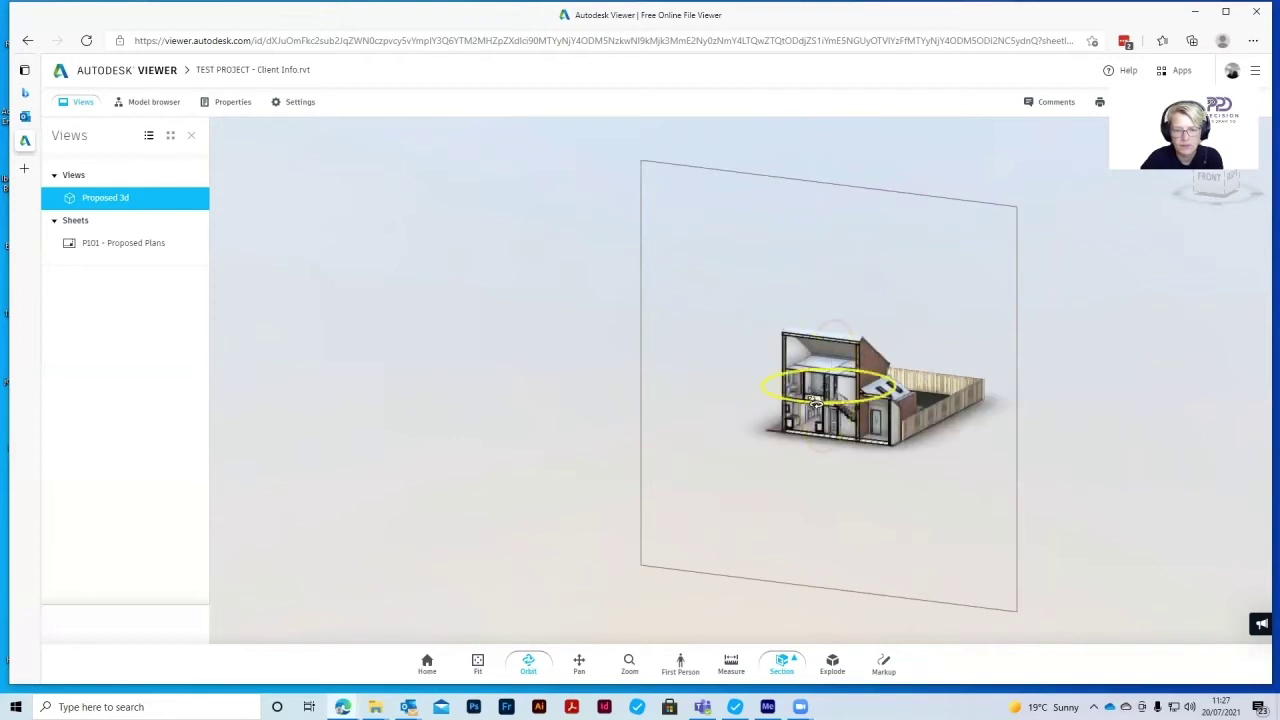
{"action": "left_click_drag", "start_coordinate": [817, 400], "coordinate": [790, 412]}
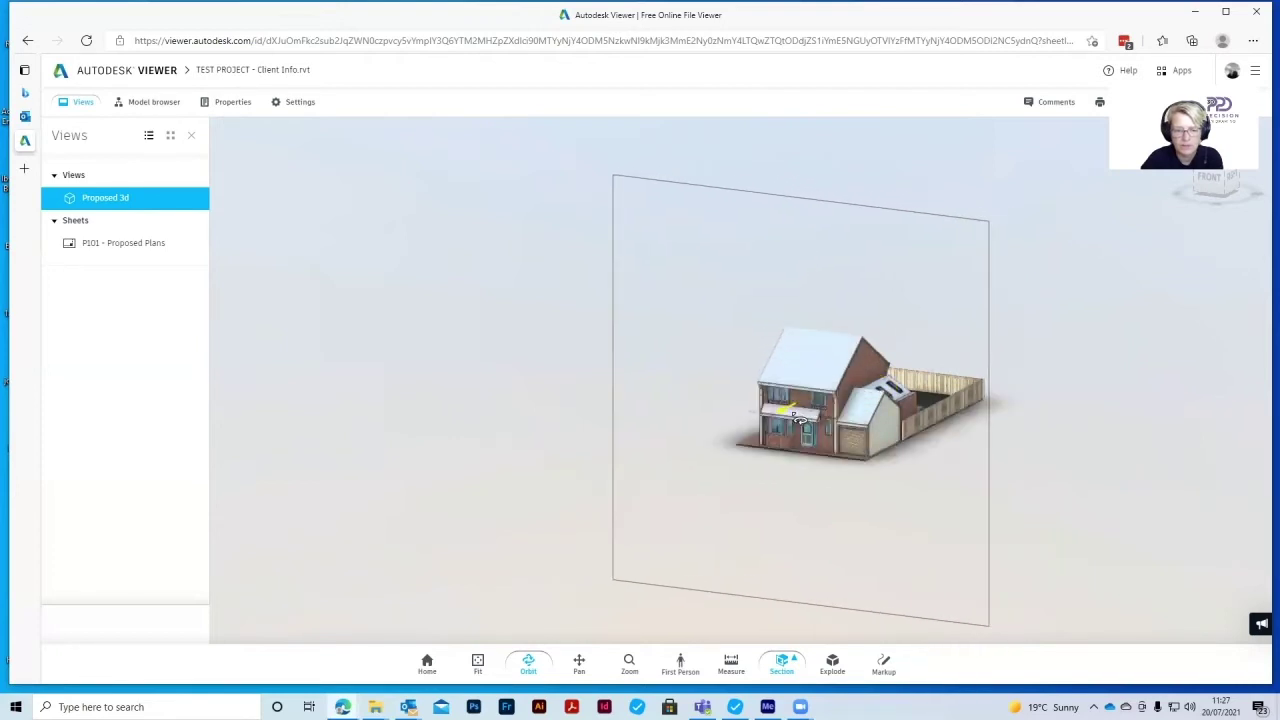
Switch to a Z Plane section and lower the cut through the walls to expose the ground-floor layout
{"action": "left_click", "coordinate": [789, 655]}
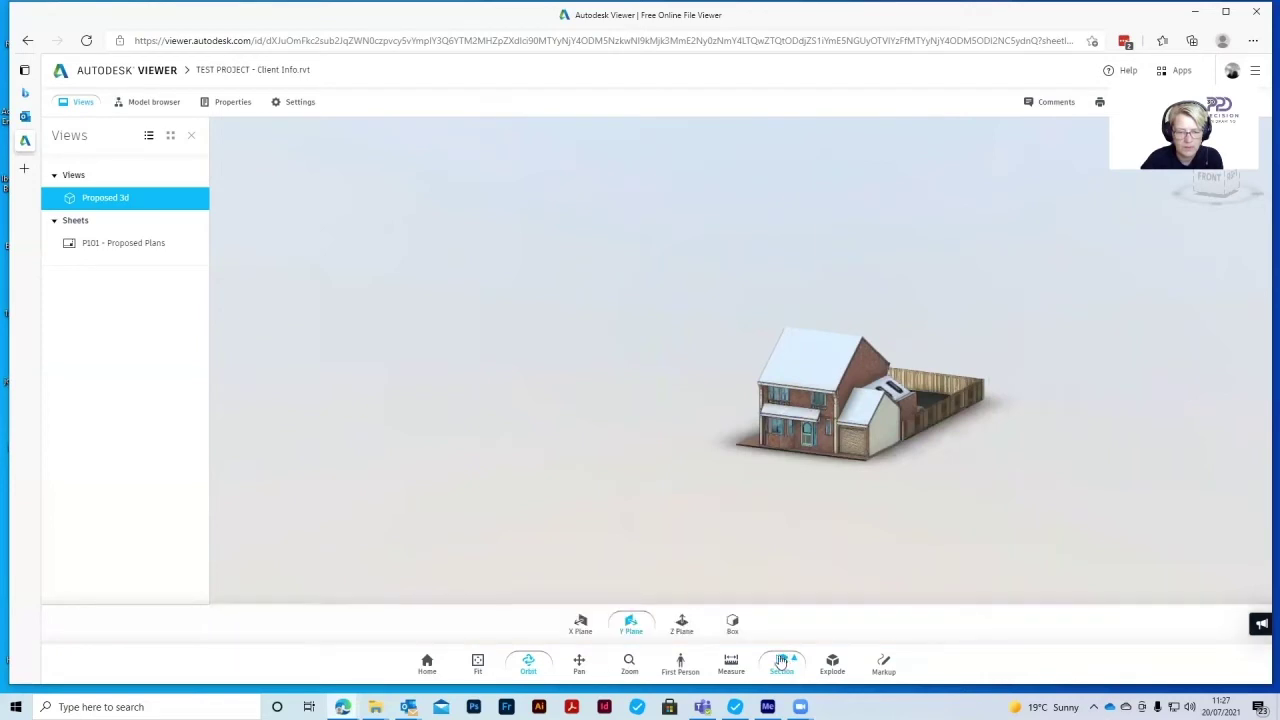
{"action": "left_click", "coordinate": [681, 625]}
{"action": "left_click_drag", "start_coordinate": [845, 338], "coordinate": [730, 445]}
{"action": "scroll", "coordinate": [866, 405], "scroll_direction": "up", "scroll_amount": 10}
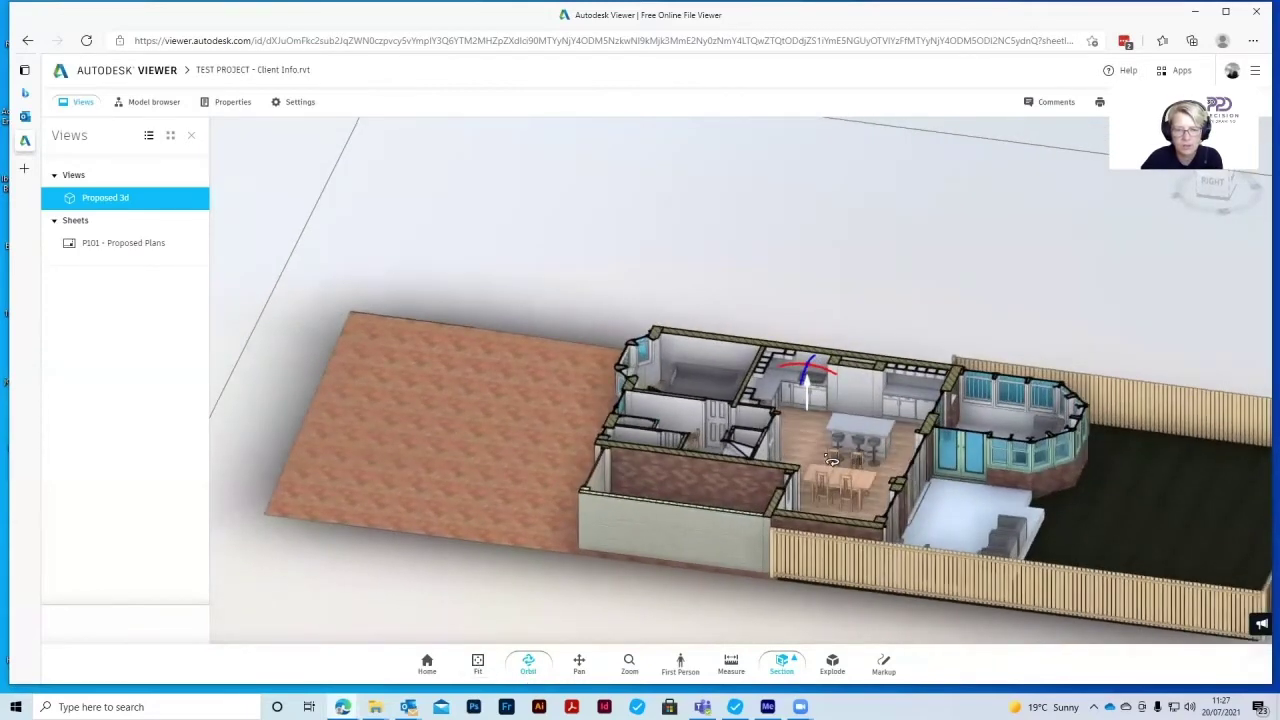
Examine the ground-floor rooms from the rear and raise the Z Plane cut back above the roof
{"action": "left_click_drag", "start_coordinate": [831, 459], "coordinate": [752, 469]}
{"action": "scroll", "coordinate": [840, 450], "scroll_direction": "up", "scroll_amount": 5}
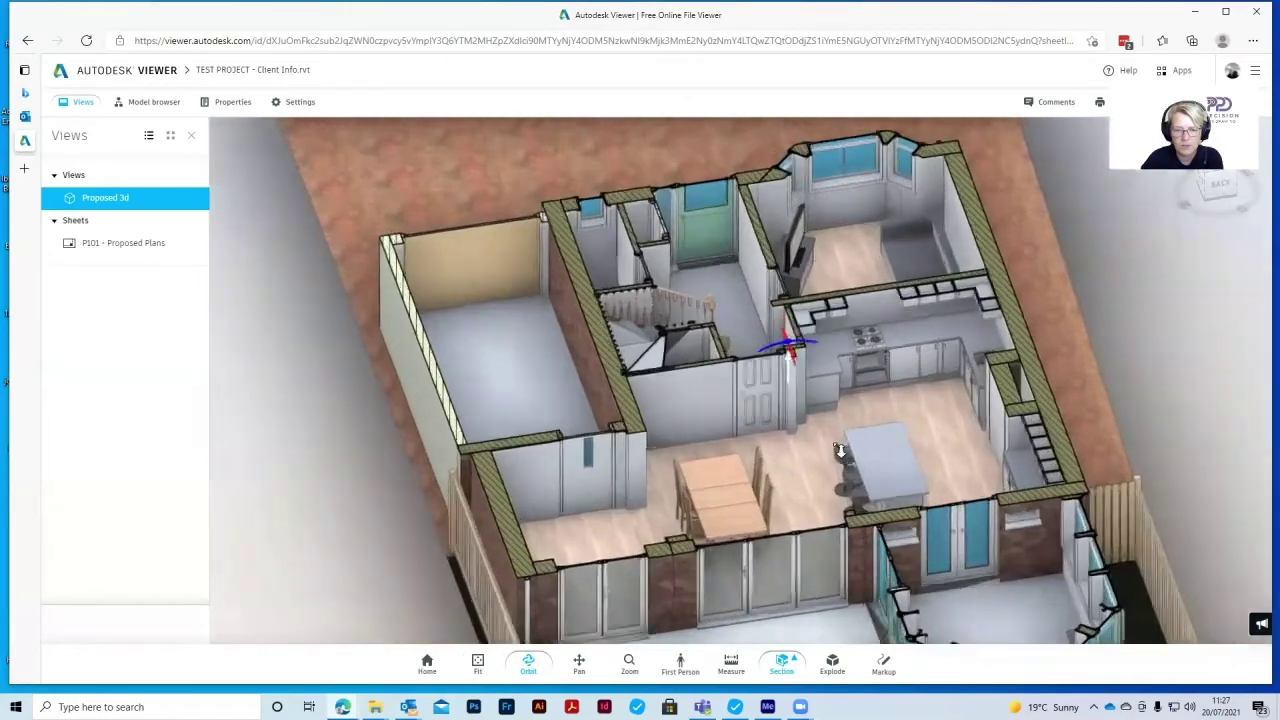
{"action": "scroll", "coordinate": [840, 450], "scroll_direction": "up", "scroll_amount": 6}
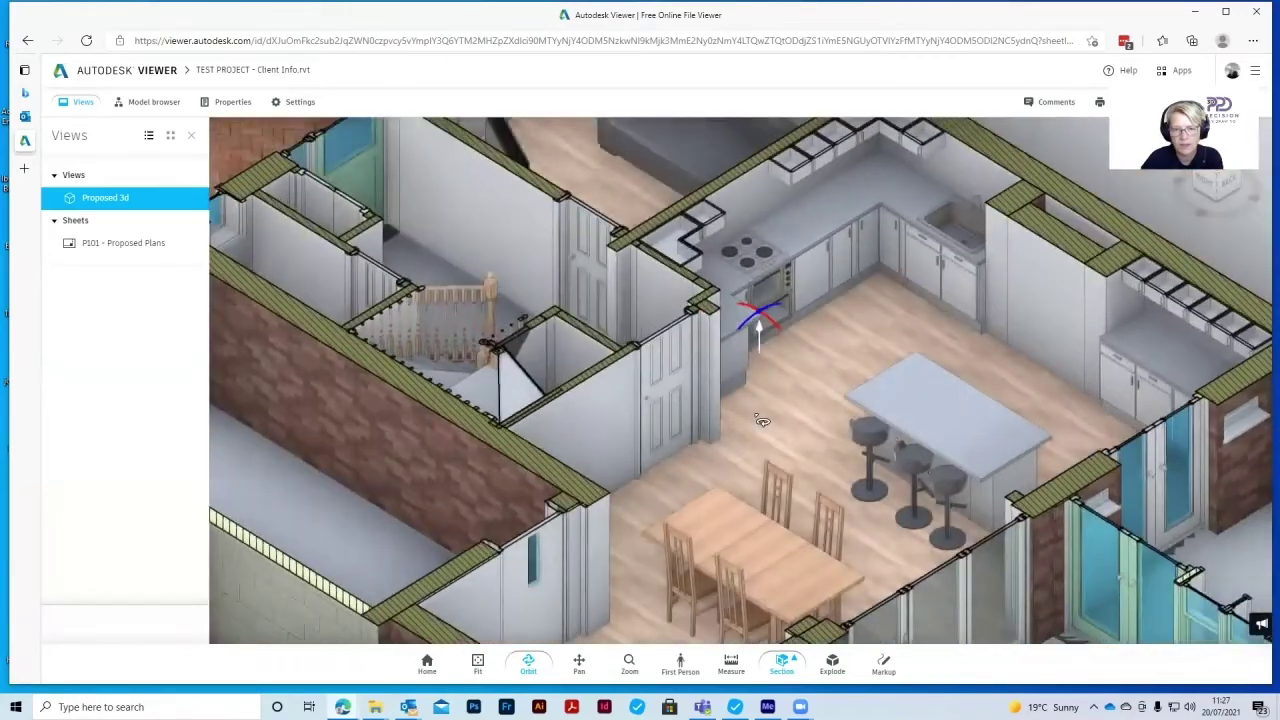
{"action": "left_click_drag", "start_coordinate": [762, 420], "coordinate": [877, 589]}
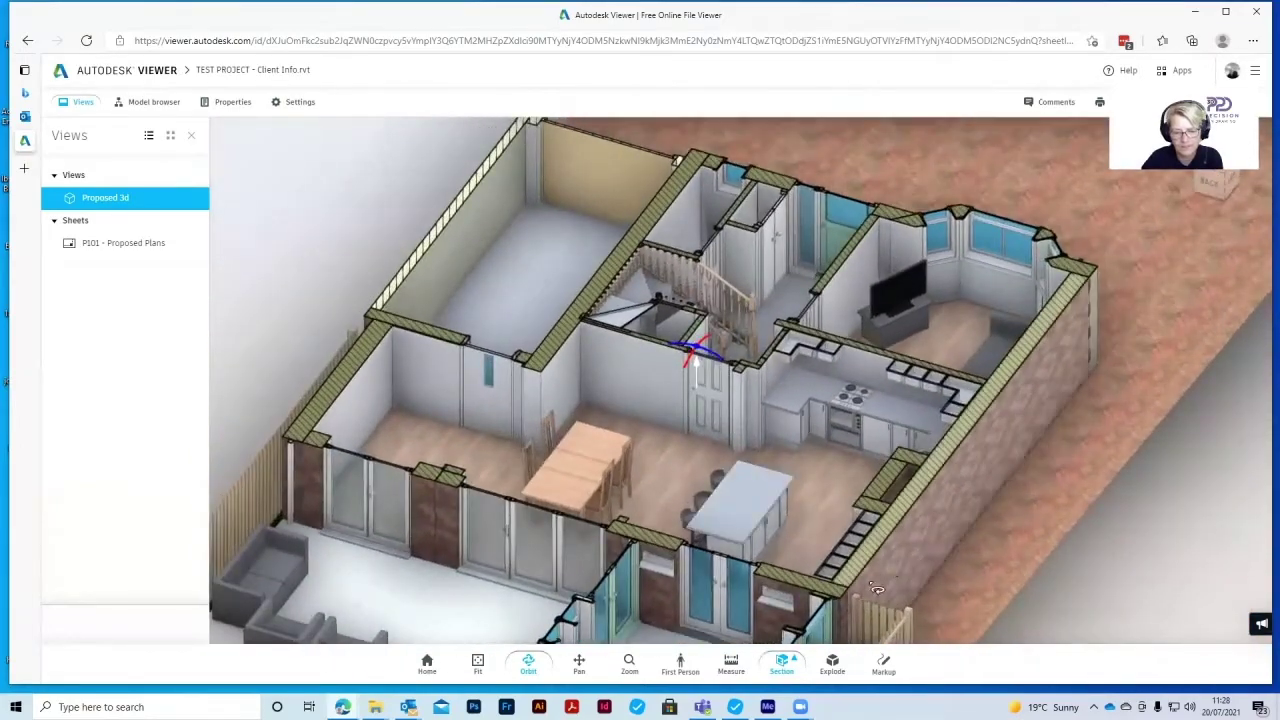
{"action": "scroll", "coordinate": [724, 537], "scroll_direction": "down", "scroll_amount": 2}
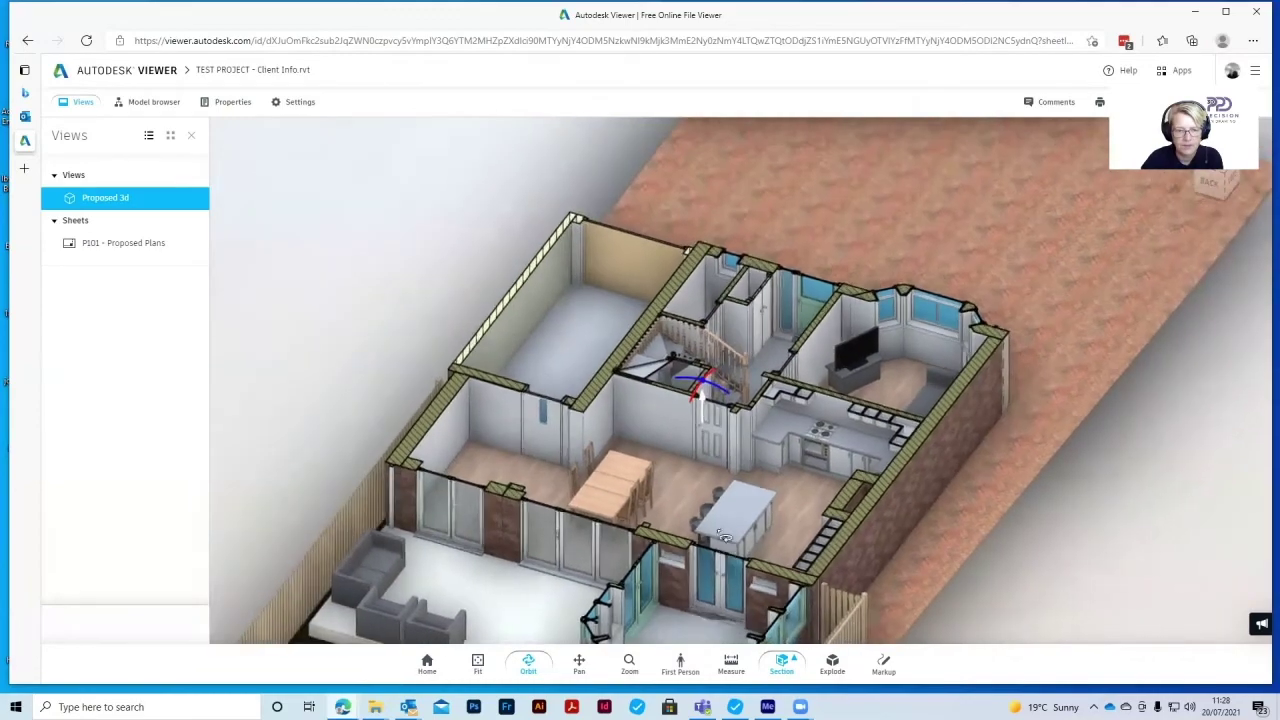
{"action": "left_click_drag", "start_coordinate": [724, 537], "coordinate": [751, 131]}
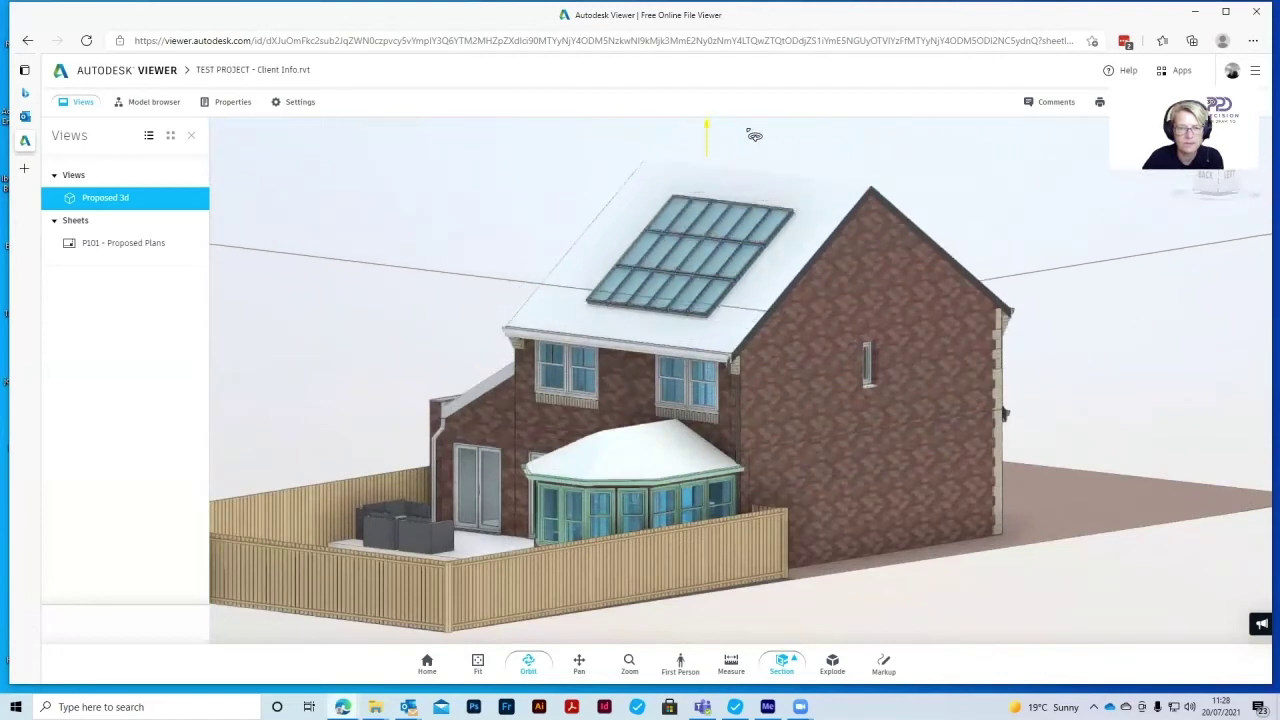
Switch to a Box section and crop the house to the kitchen and the rooms above it
{"action": "left_click", "coordinate": [782, 663]}
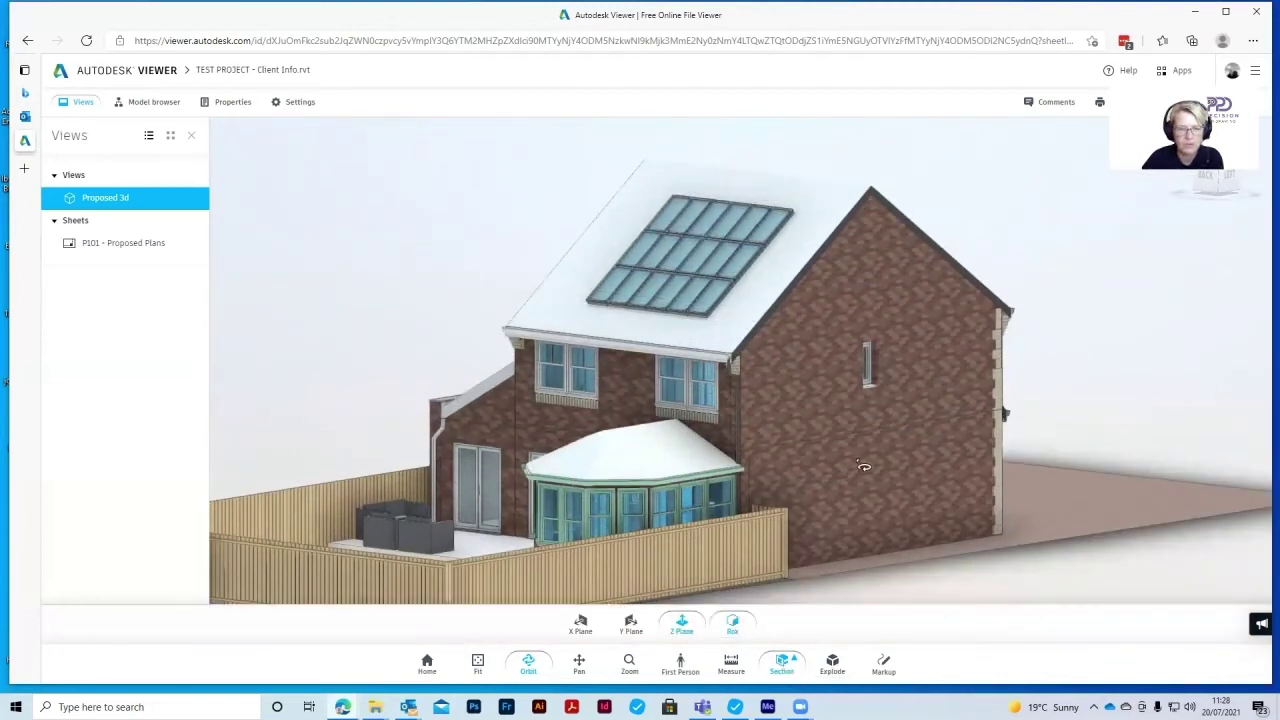
{"action": "left_click", "coordinate": [733, 623]}
{"action": "left_click_drag", "start_coordinate": [792, 505], "coordinate": [589, 630]}
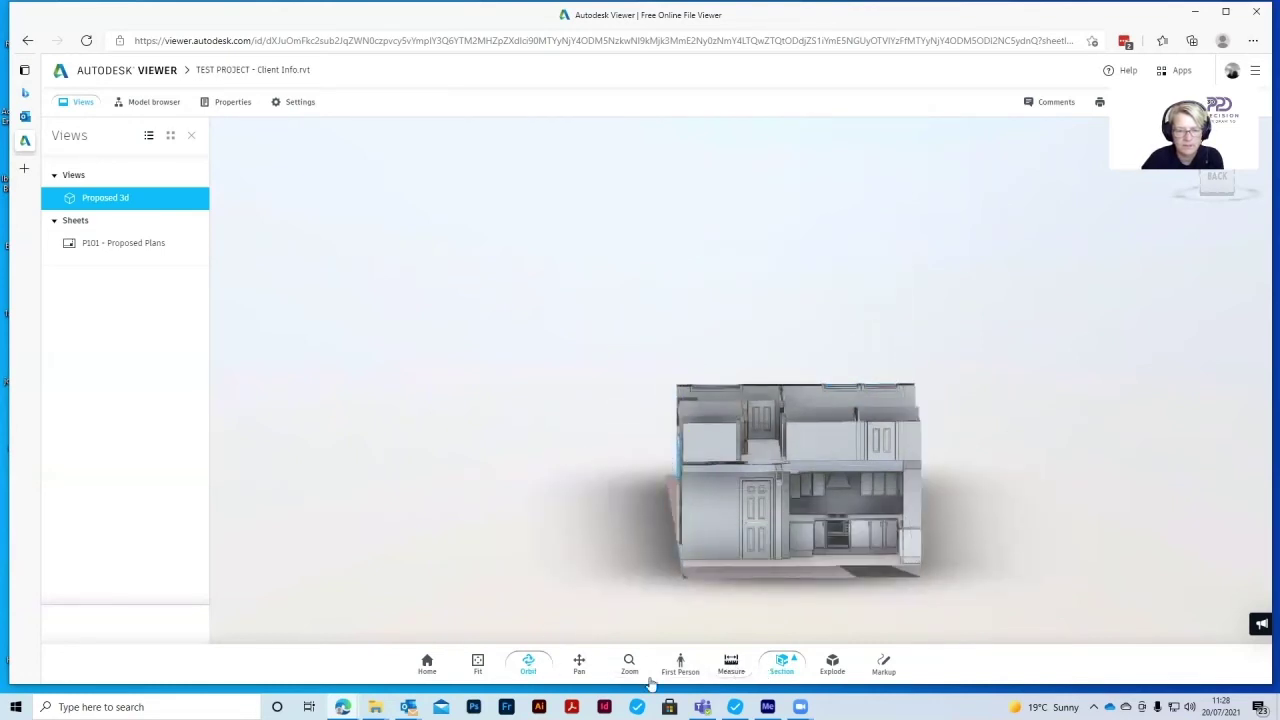
Return the model to its unsectioned home view and orbit to a close view of the front and garage
{"action": "left_click", "coordinate": [427, 664]}
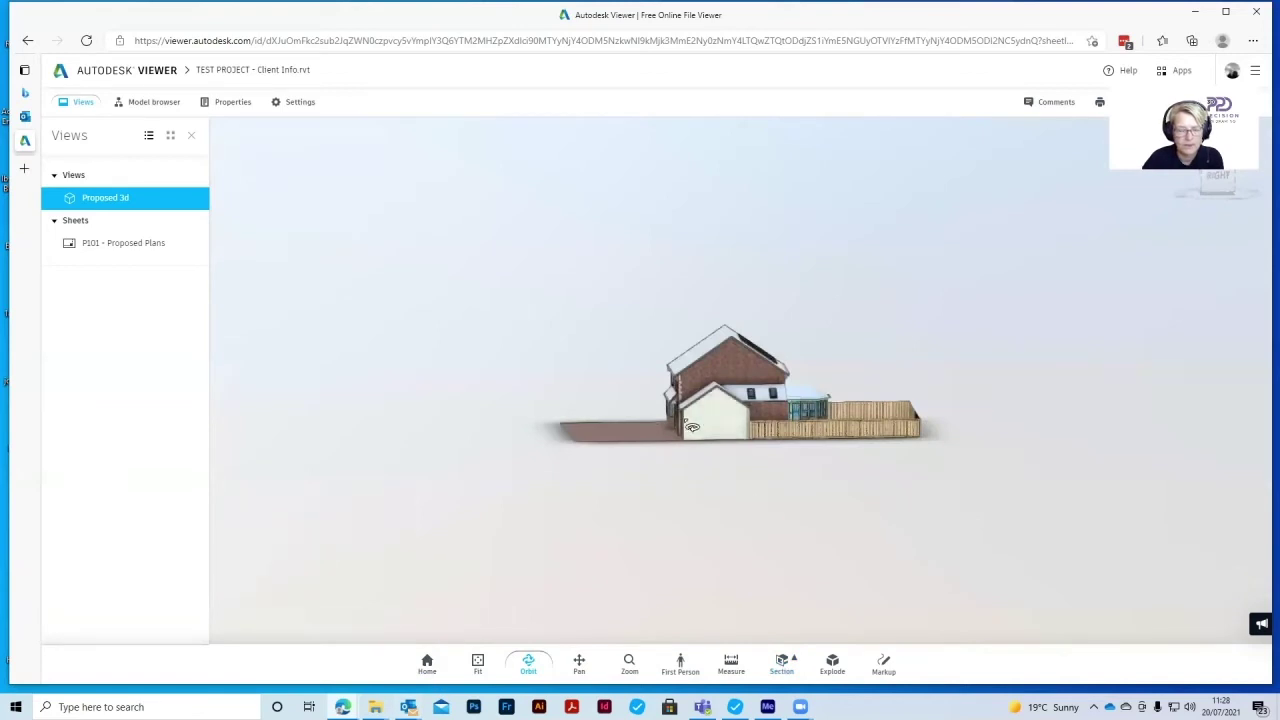
{"action": "left_click_drag", "start_coordinate": [690, 426], "coordinate": [957, 439]}
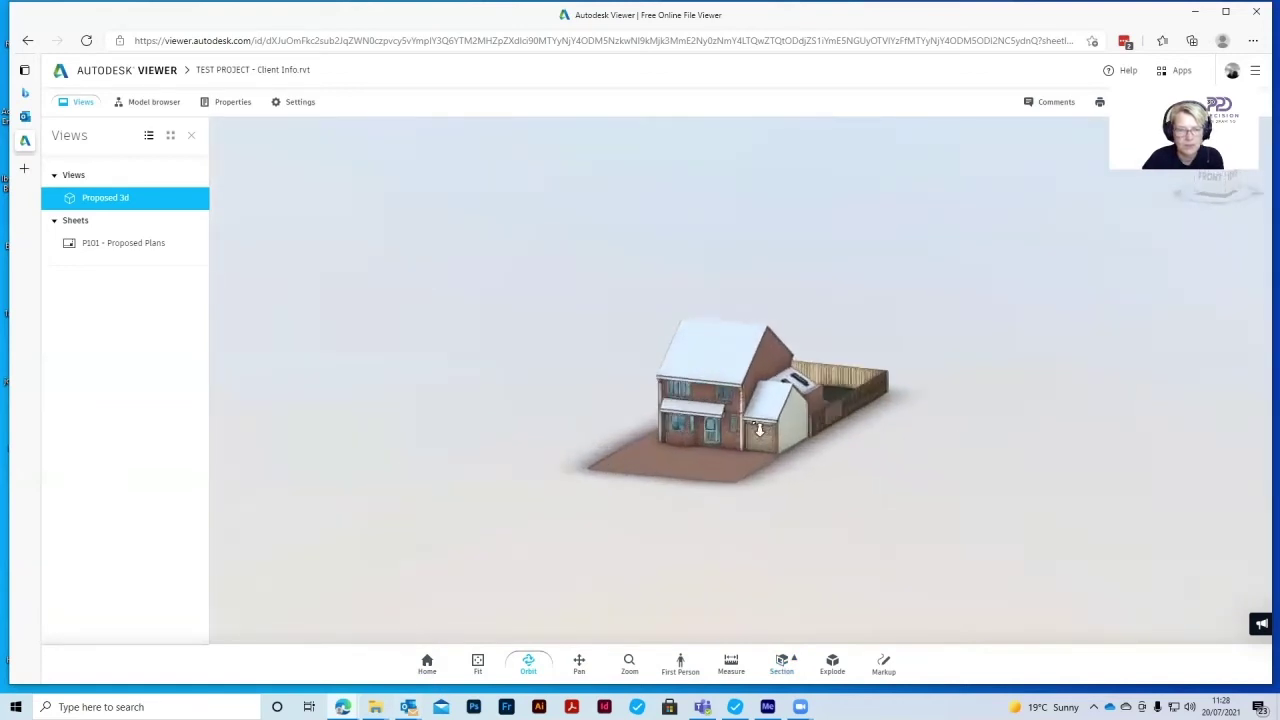
{"action": "scroll", "coordinate": [760, 440], "scroll_direction": "up", "scroll_amount": 5}
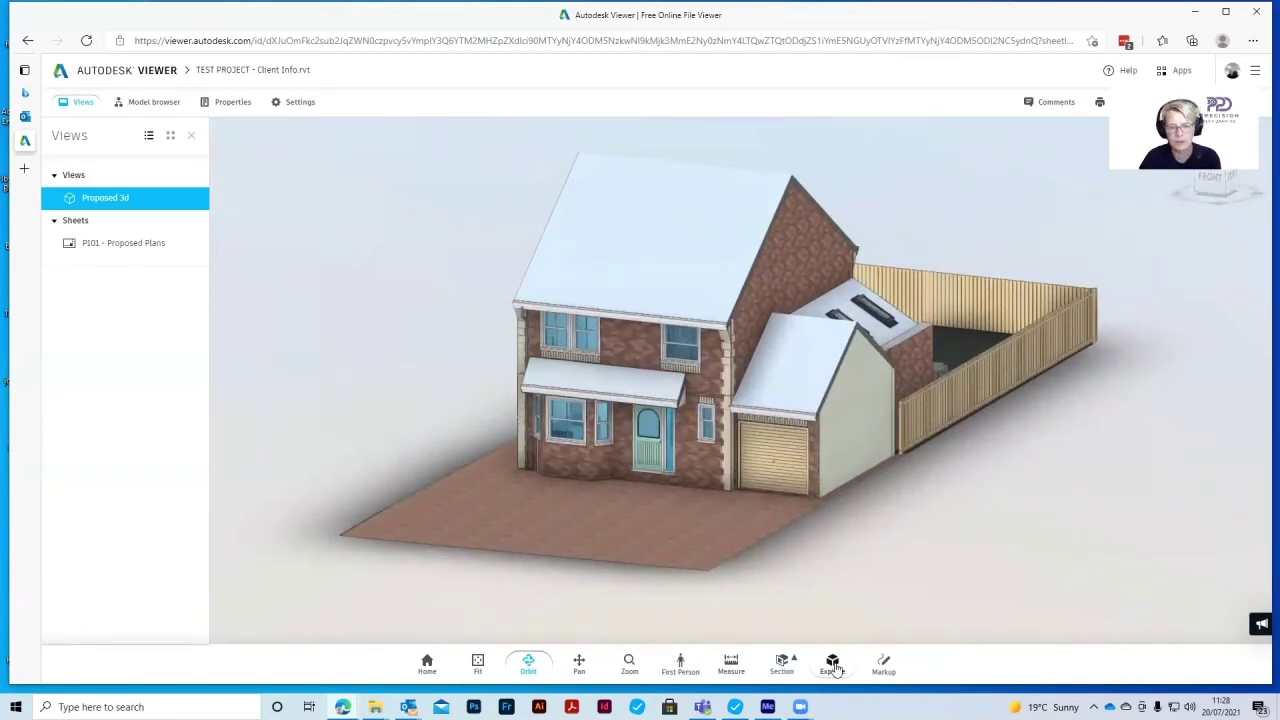
Explode the house model to about half of the explode range
{"action": "left_click", "coordinate": [833, 664]}
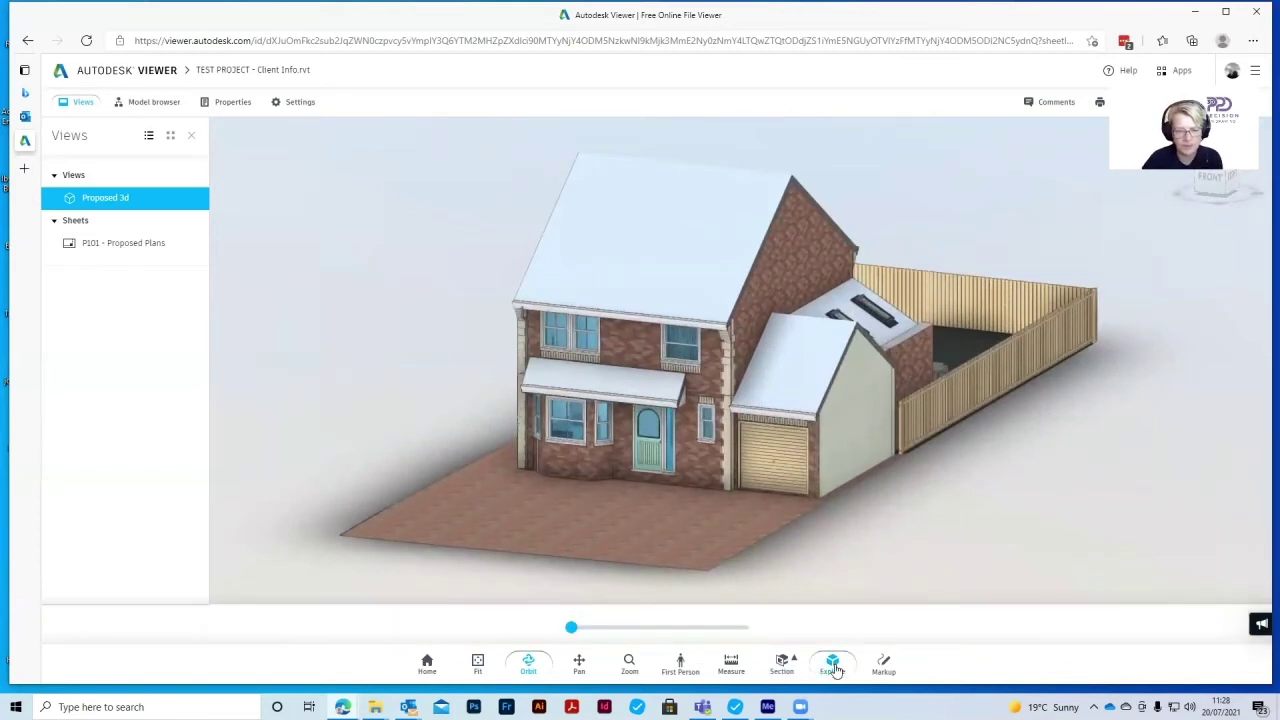
{"action": "scroll", "coordinate": [742, 518], "scroll_direction": "down", "scroll_amount": 5}
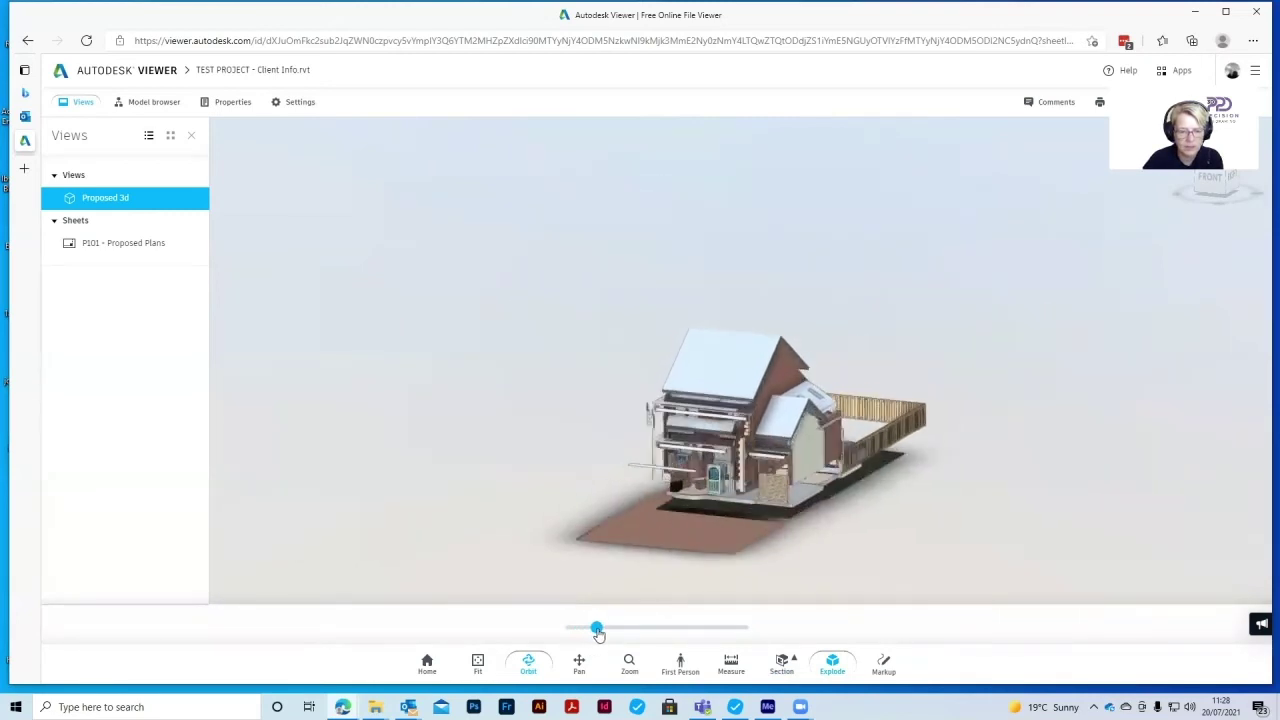
{"action": "left_click_drag", "start_coordinate": [608, 633], "coordinate": [667, 637]}
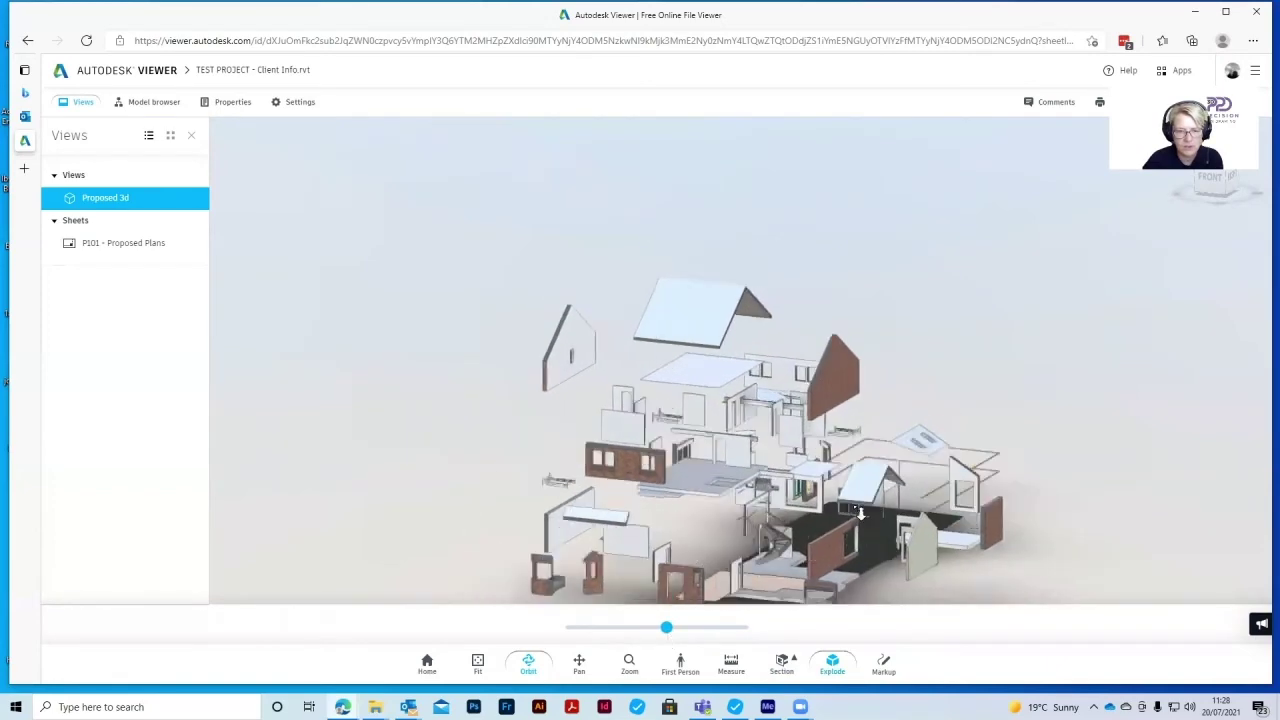
Examine the separated floors, staircase, walls and roof of the exploded house up close and from the rear
{"action": "scroll", "coordinate": [803, 560], "scroll_direction": "up", "scroll_amount": 10}
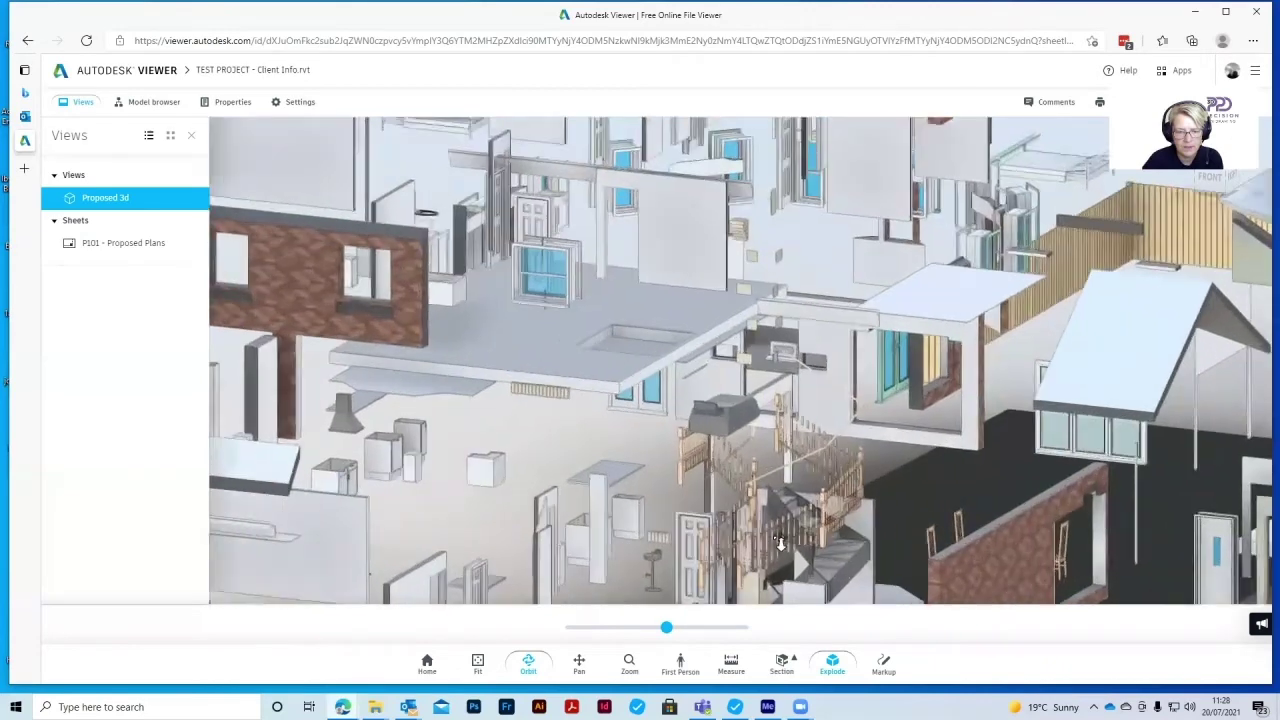
{"action": "scroll", "coordinate": [630, 335], "scroll_direction": "up", "scroll_amount": 2}
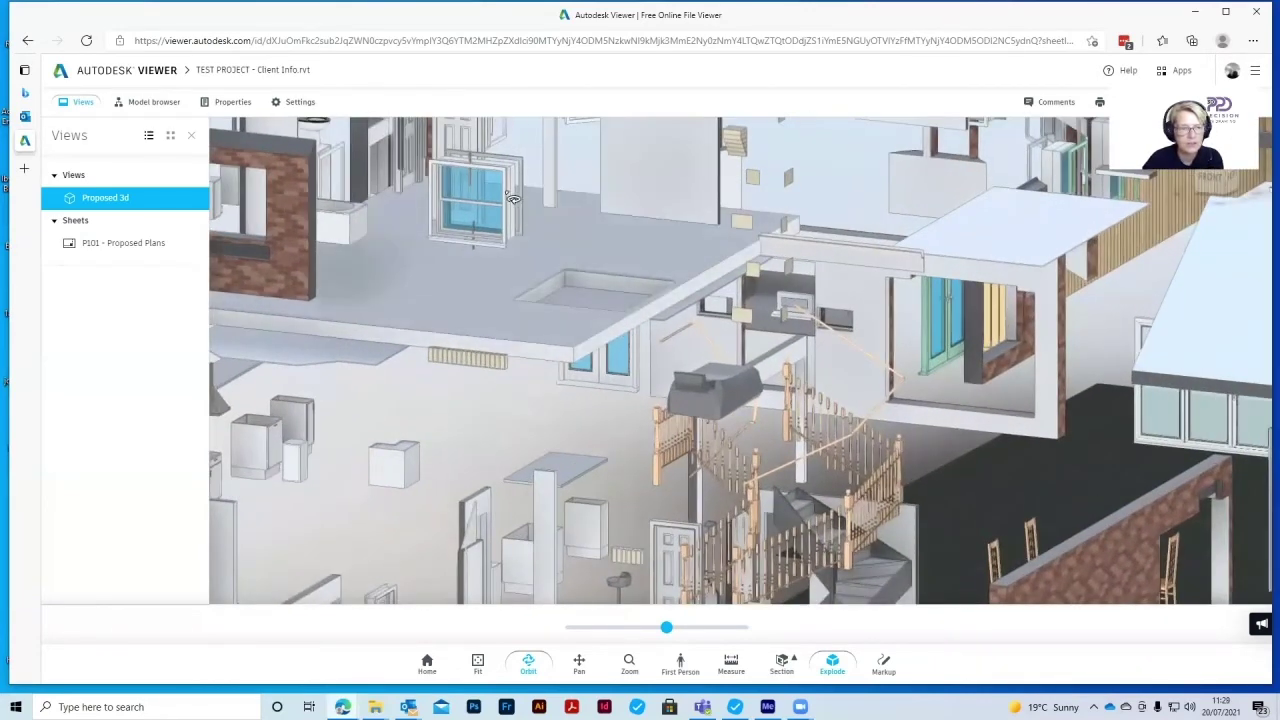
{"action": "scroll", "coordinate": [582, 401], "scroll_direction": "down", "scroll_amount": 10}
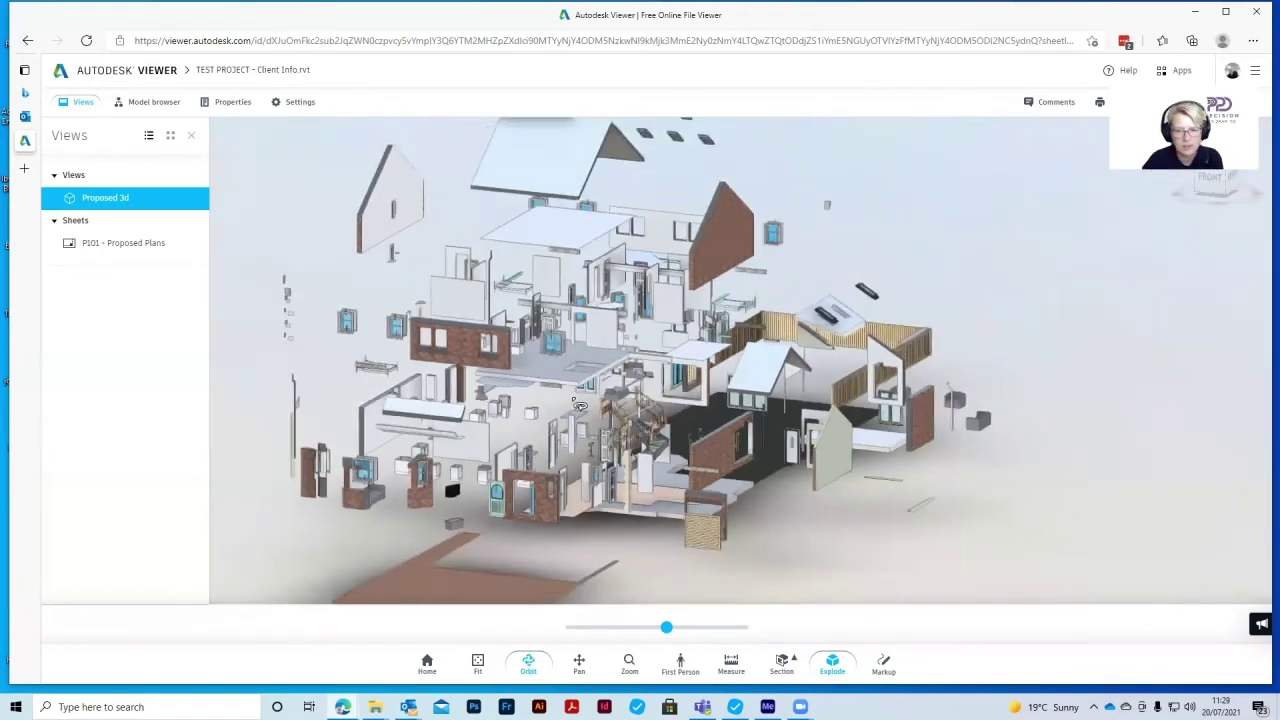
{"action": "left_click_drag", "start_coordinate": [762, 383], "coordinate": [704, 443]}
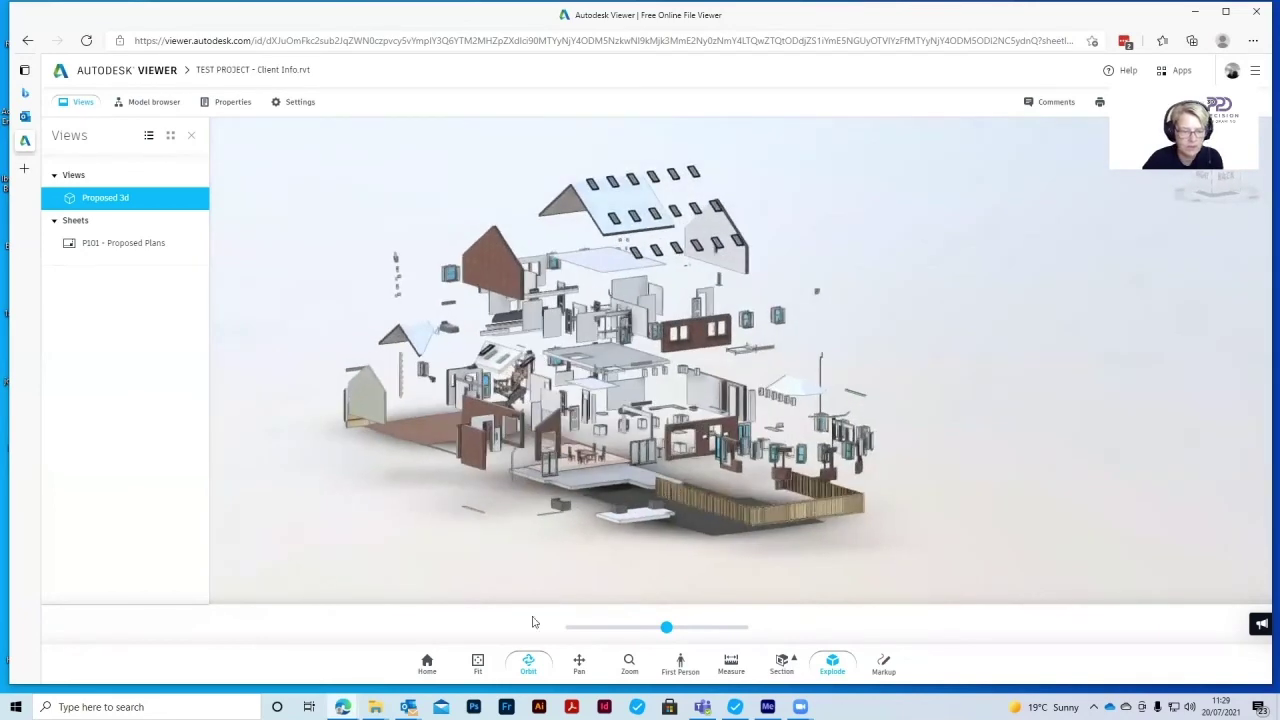
Collapse the exploded model back together and orbit around to a close view of the house front
{"action": "left_click_drag", "start_coordinate": [665, 631], "coordinate": [574, 627]}
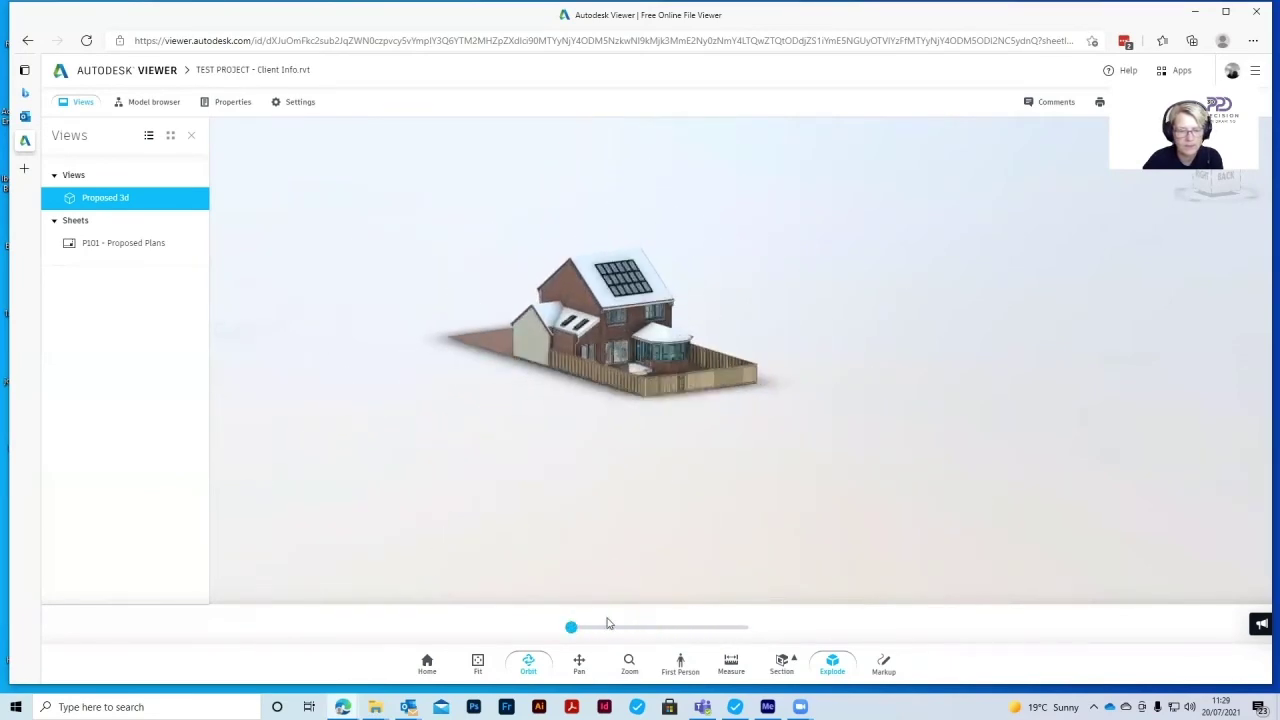
{"action": "left_click_drag", "start_coordinate": [647, 365], "coordinate": [877, 344]}
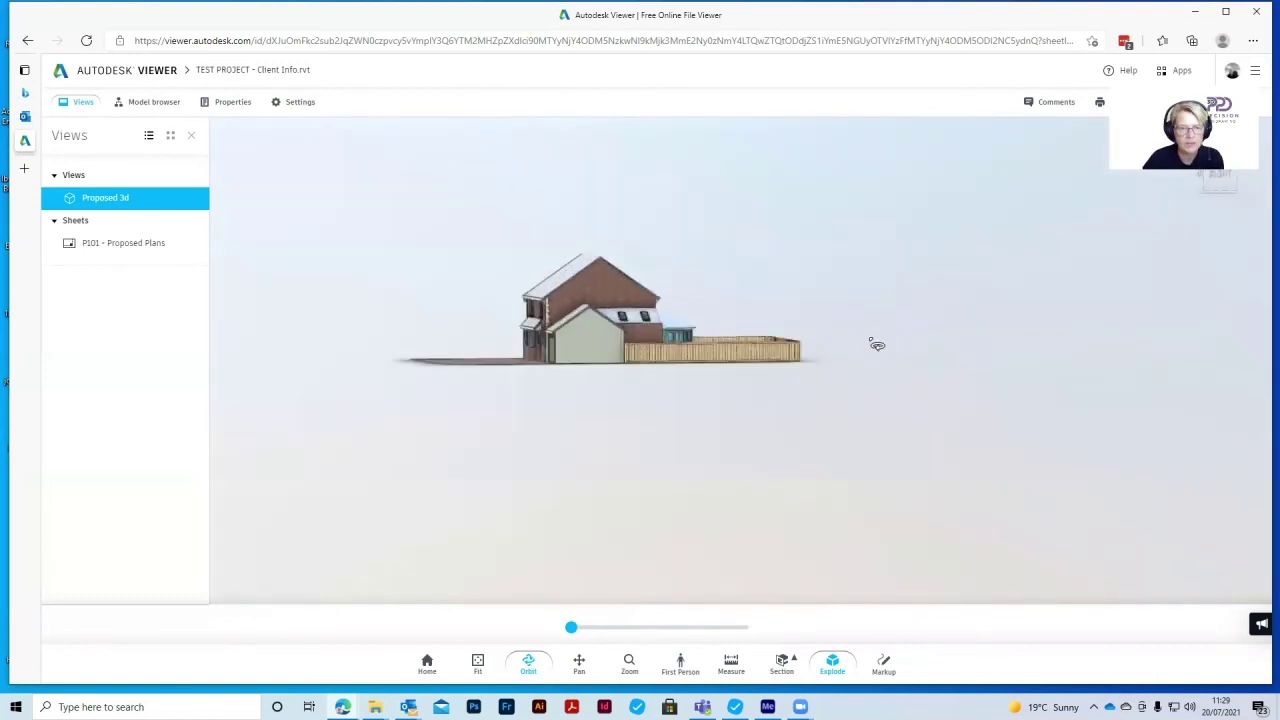
{"action": "left_click_drag", "start_coordinate": [579, 344], "coordinate": [871, 380]}
{"action": "left_click_drag", "start_coordinate": [614, 372], "coordinate": [689, 336]}
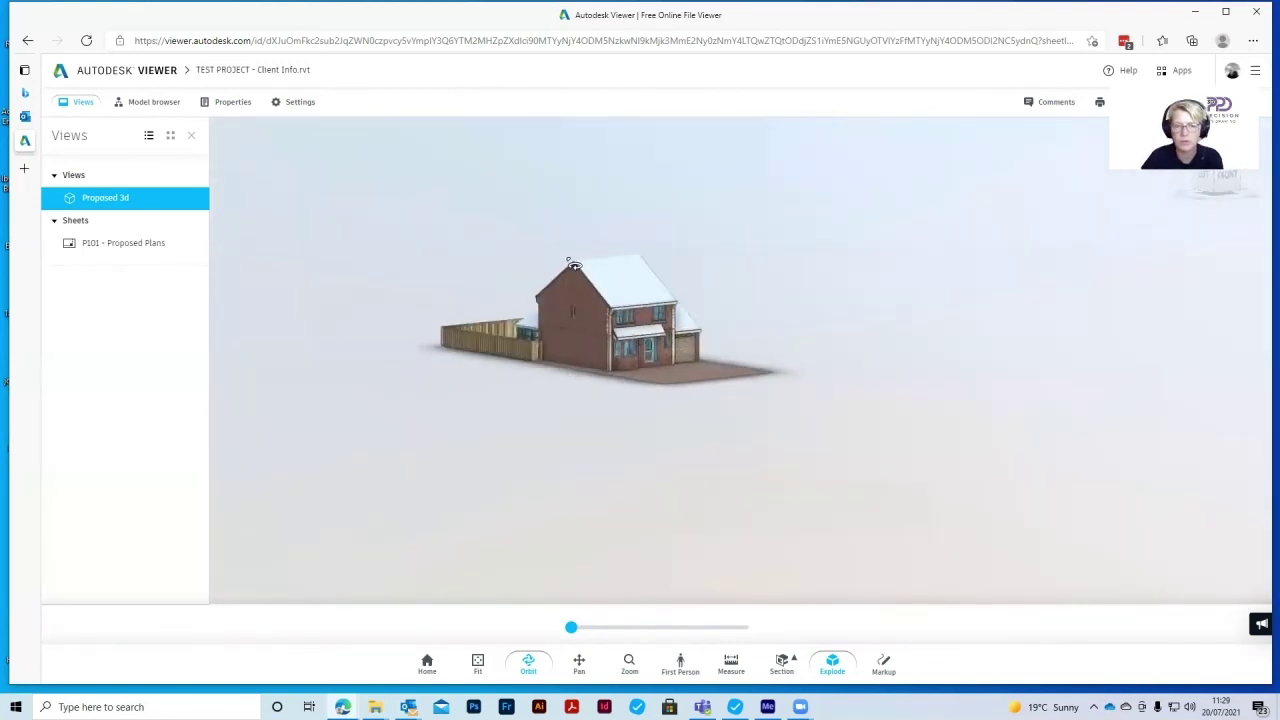
{"action": "scroll", "coordinate": [573, 265], "scroll_direction": "up", "scroll_amount": 8}
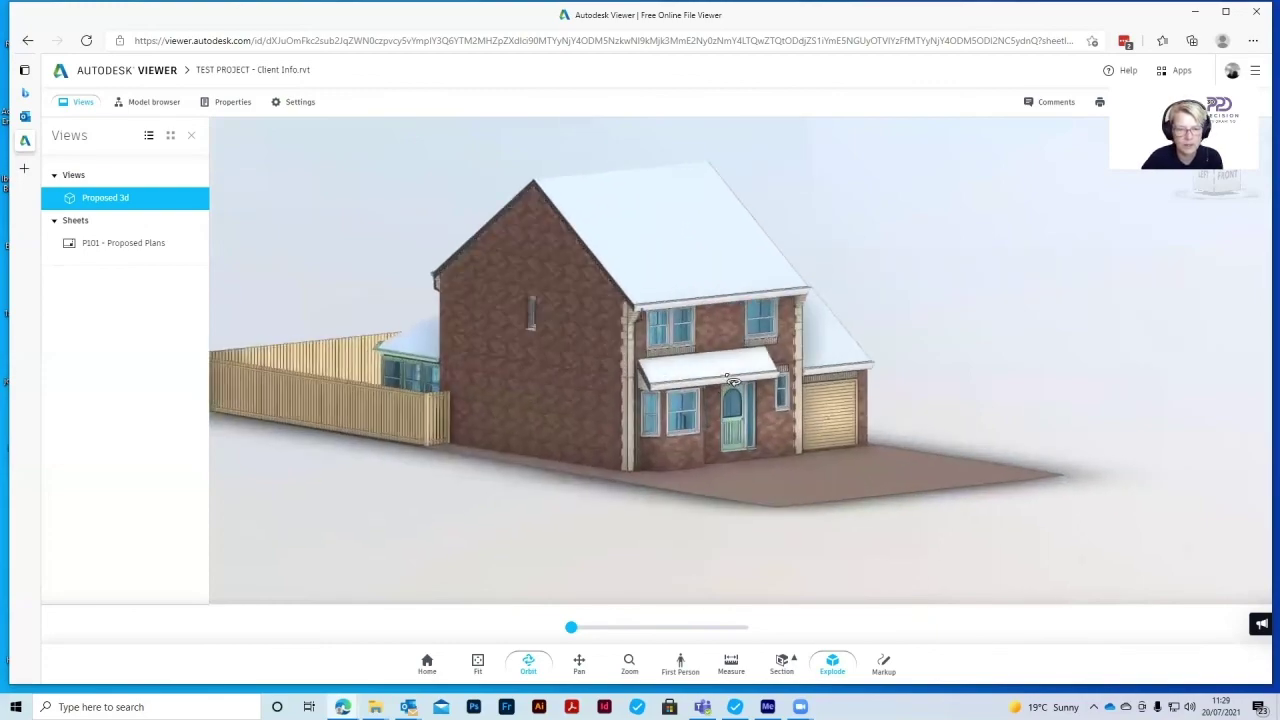